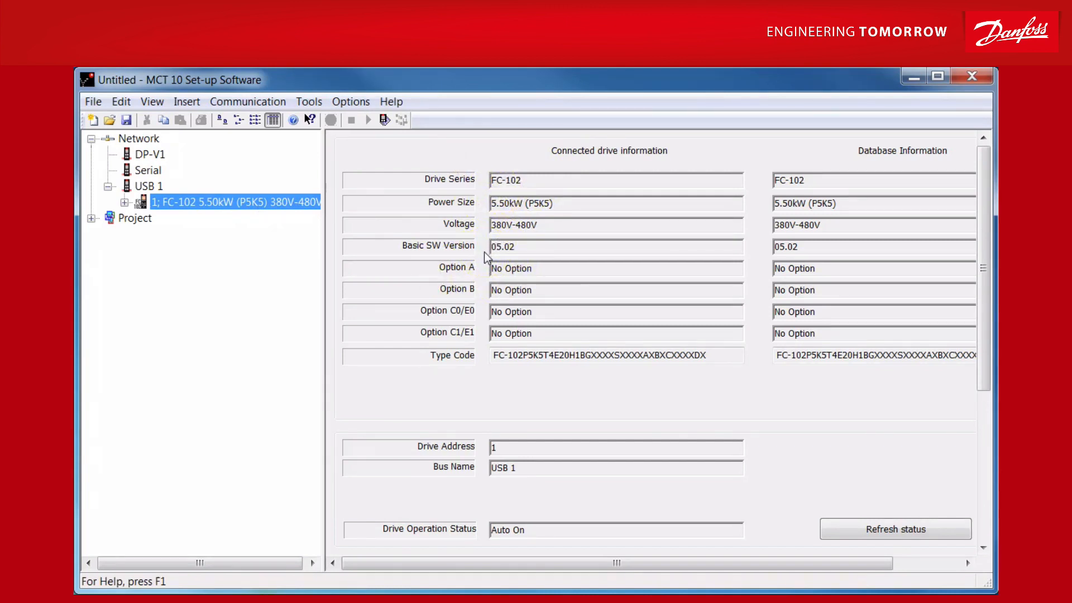
# Step: Show the status of the connected FC-102 drive on USB 1 and examine its control word, reference and control profile
pyautogui.click(124, 202)
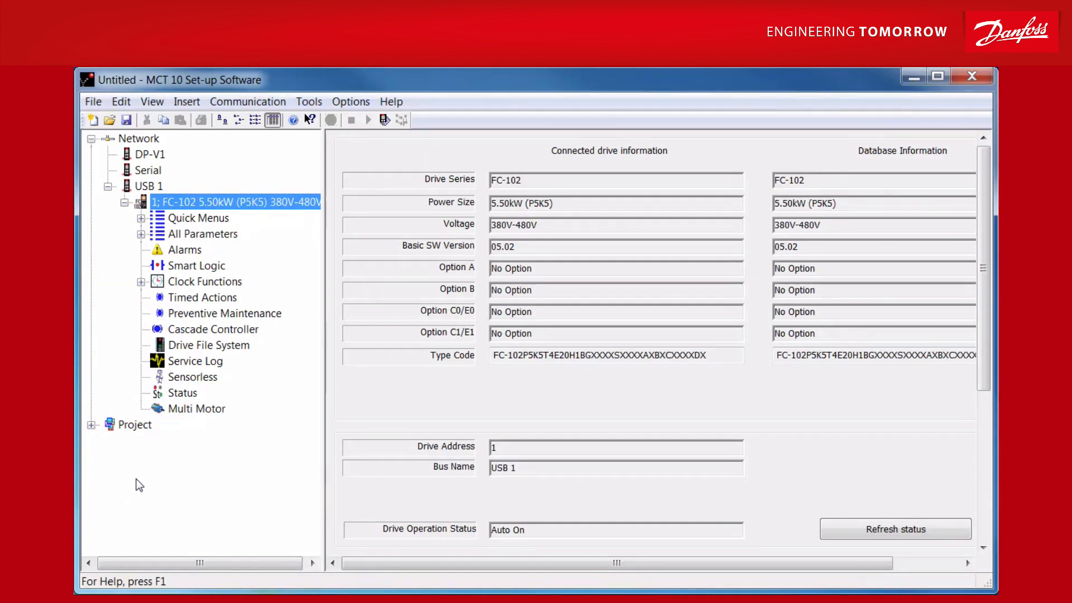
pyautogui.click(191, 393)
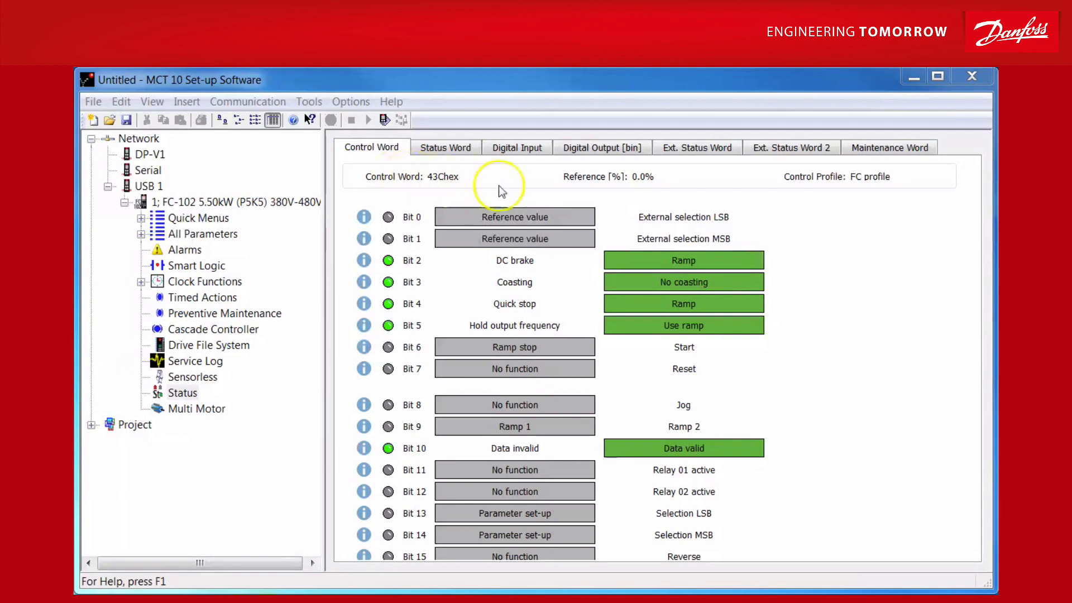
pyautogui.click(628, 184)
pyautogui.click(852, 200)
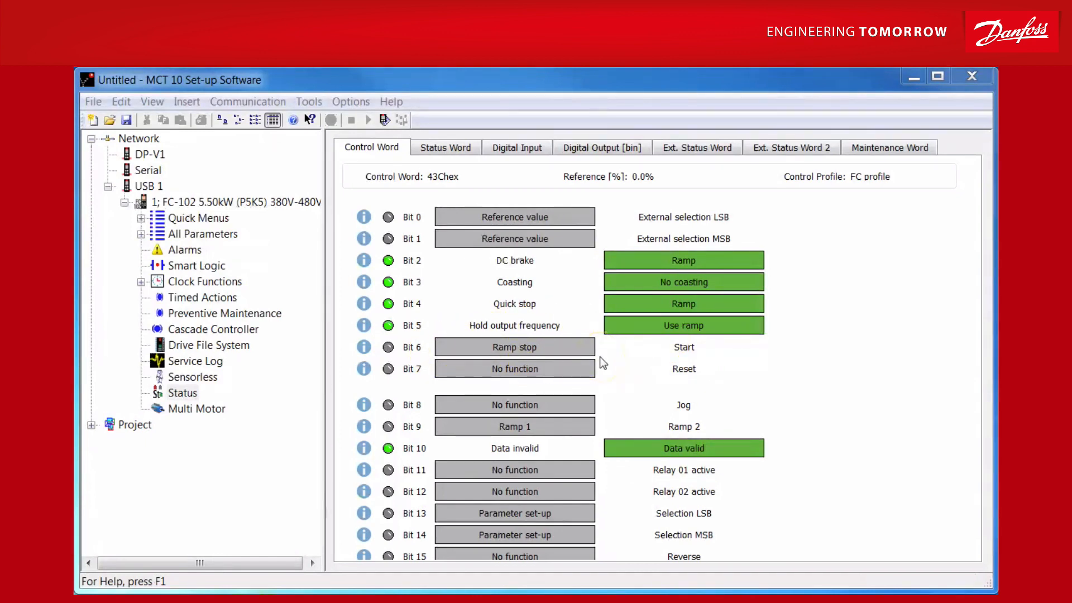
# Step: Examine the drive's status word, digital inputs, digital outputs, both extended status words and the maintenance word
pyautogui.click(441, 148)
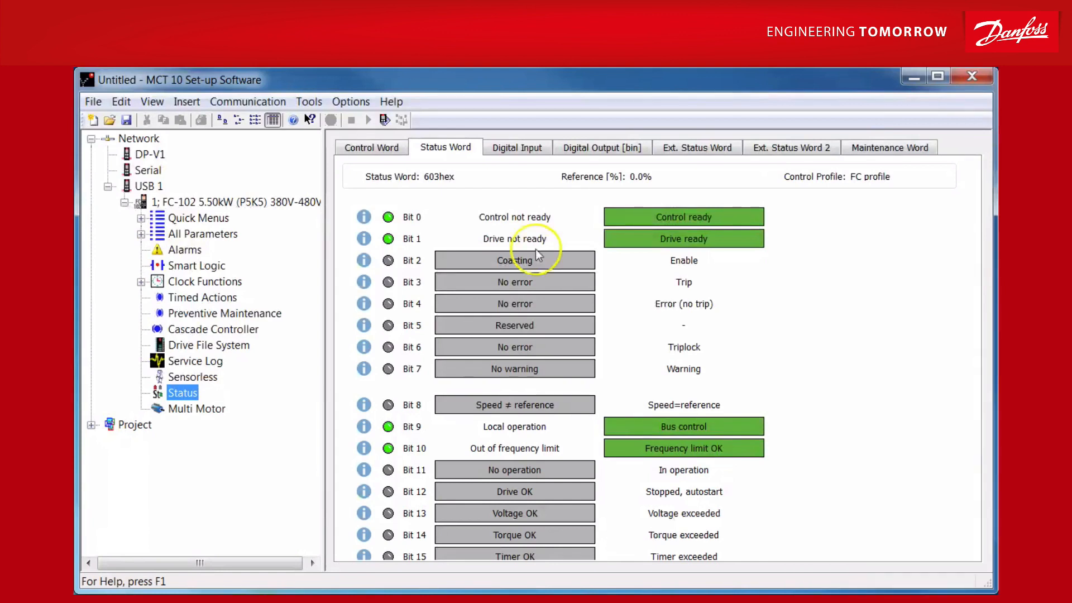
pyautogui.click(520, 148)
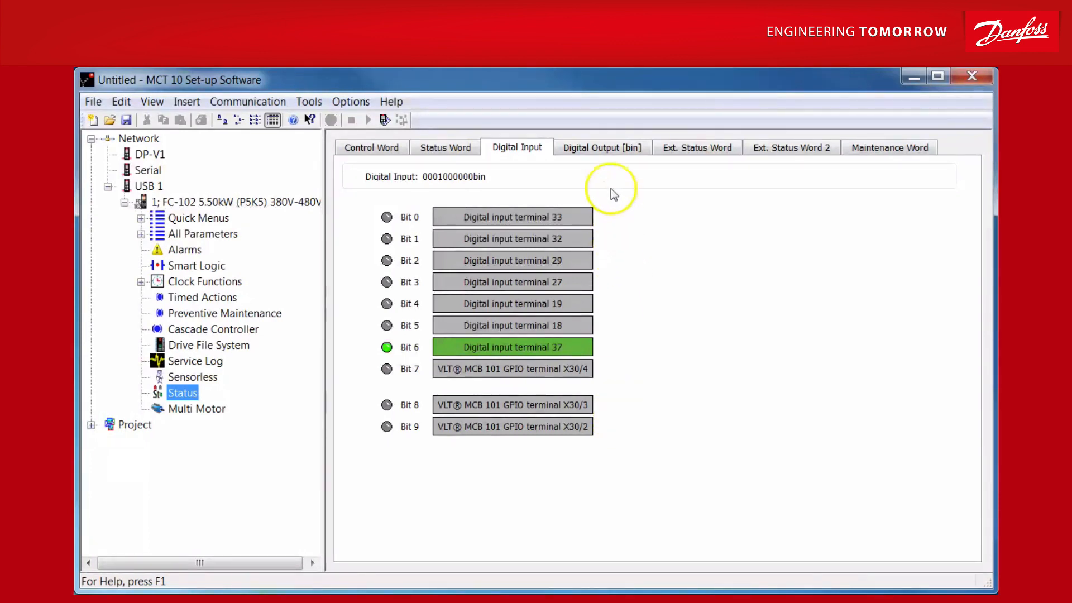
pyautogui.click(614, 147)
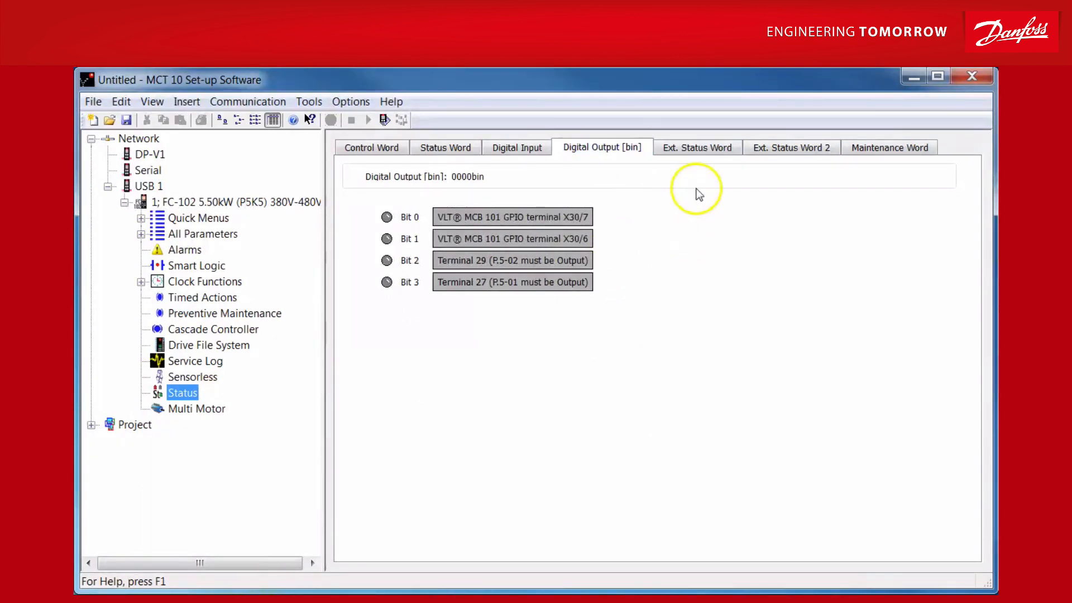
pyautogui.click(699, 156)
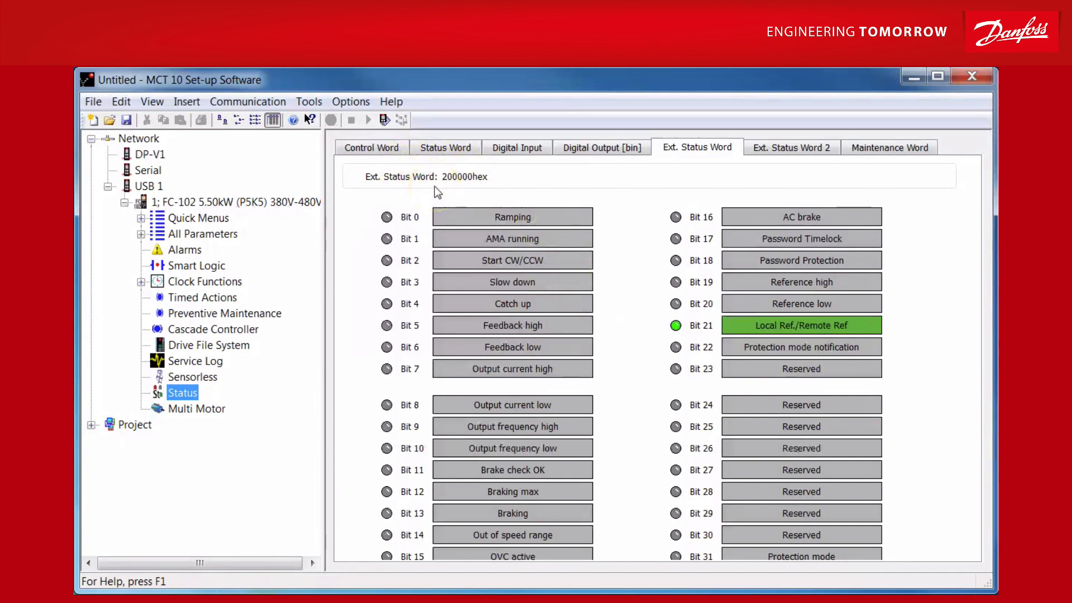
pyautogui.click(792, 148)
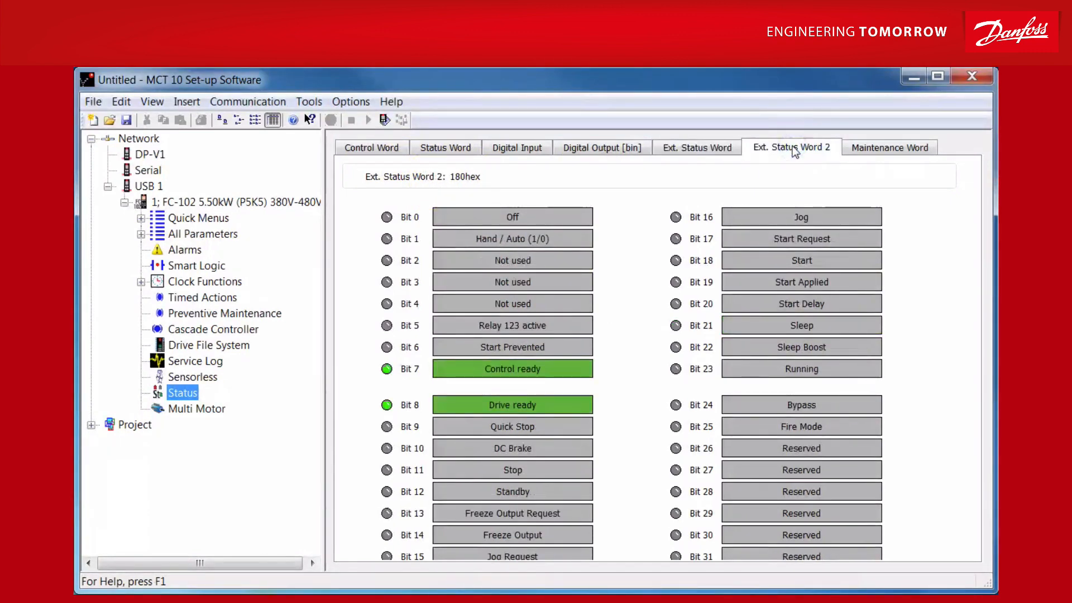
pyautogui.click(865, 149)
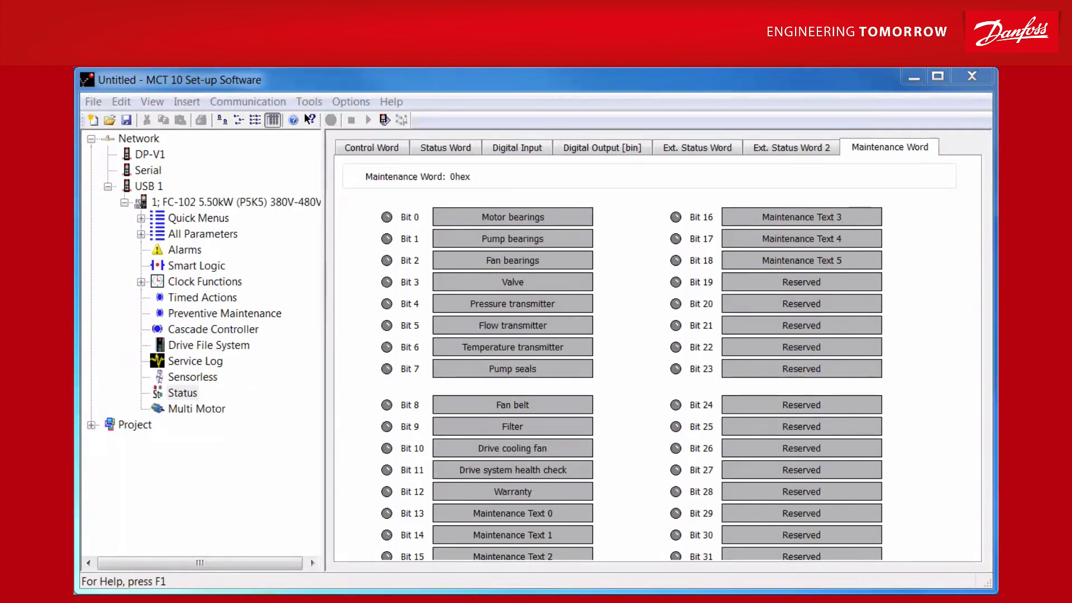
# Step: Set the motor construction (ID 110) in Setup 1 of the project's FC-102 drive to Asynchron
pyautogui.click(91, 426)
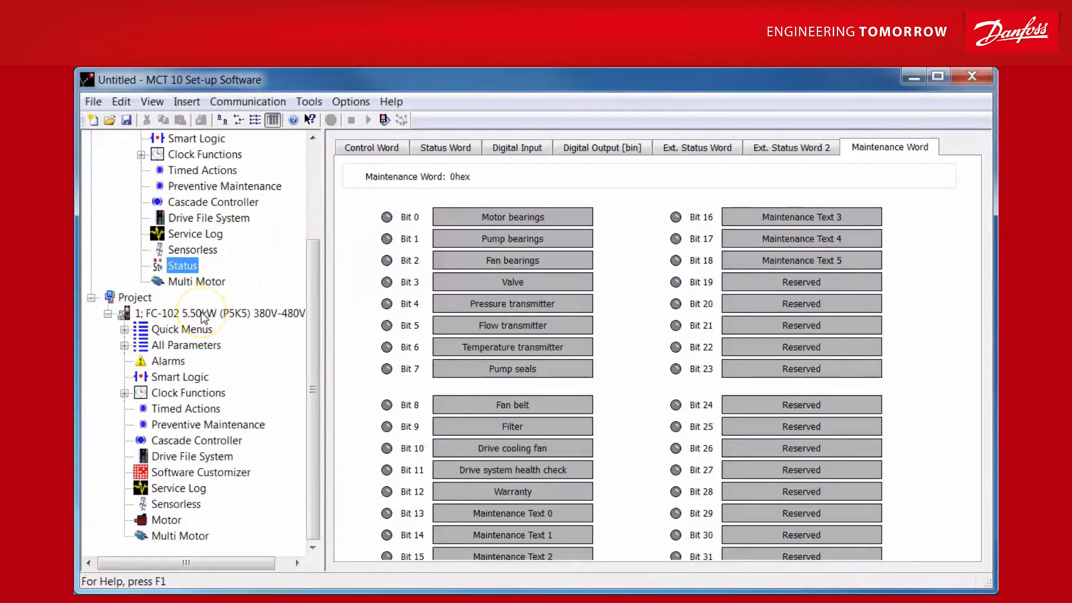
pyautogui.click(171, 520)
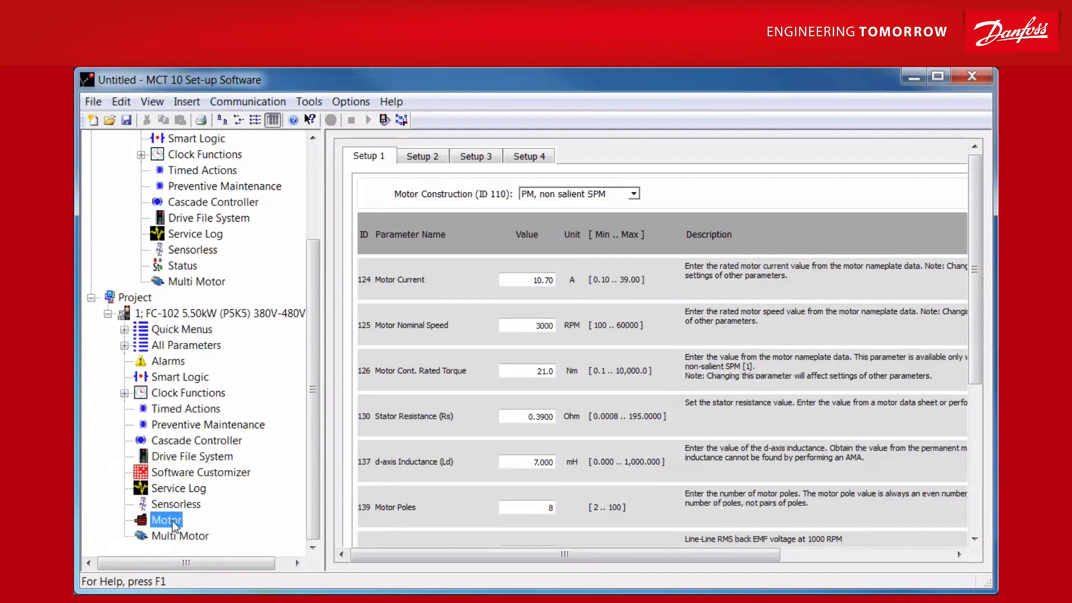
pyautogui.click(635, 195)
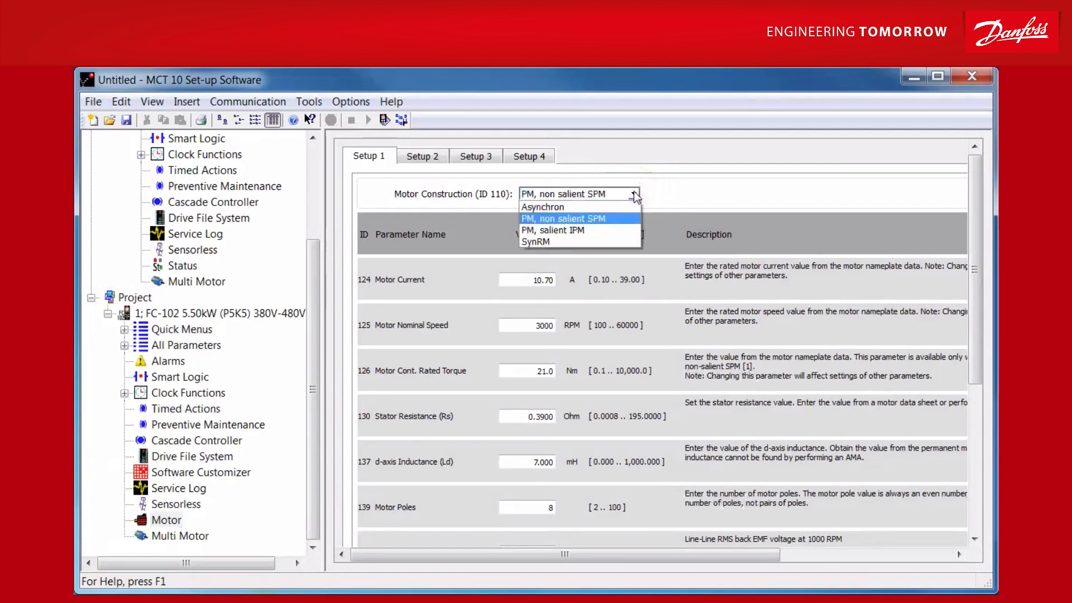
pyautogui.click(581, 207)
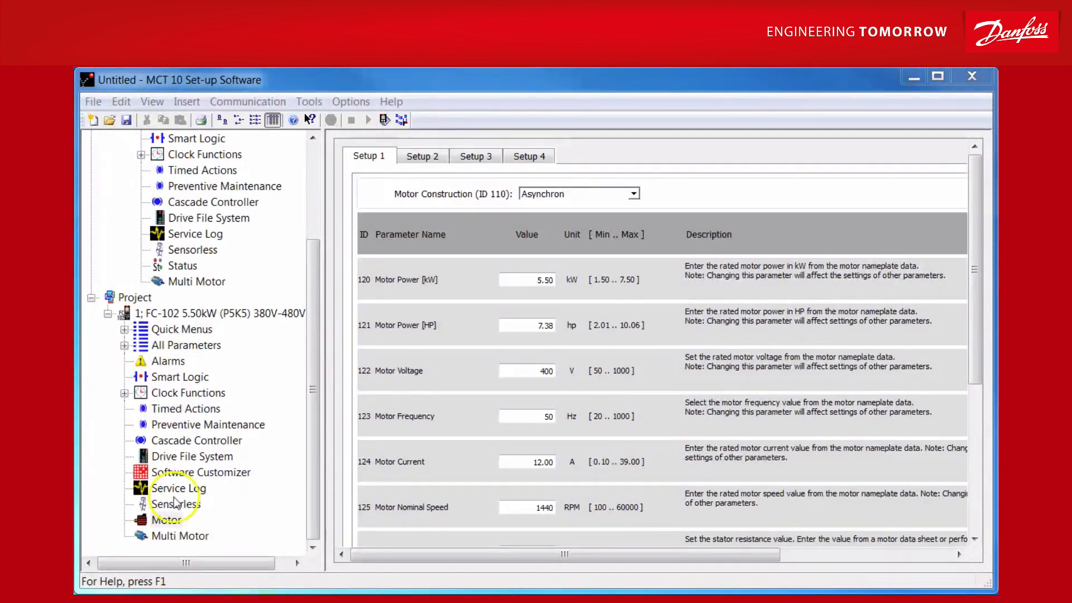
# Step: Assign the library image Danfoss-VLT-Vacon-logo (1).spla as the SplashScreen in the project drive's Software Customizer
pyautogui.click(203, 474)
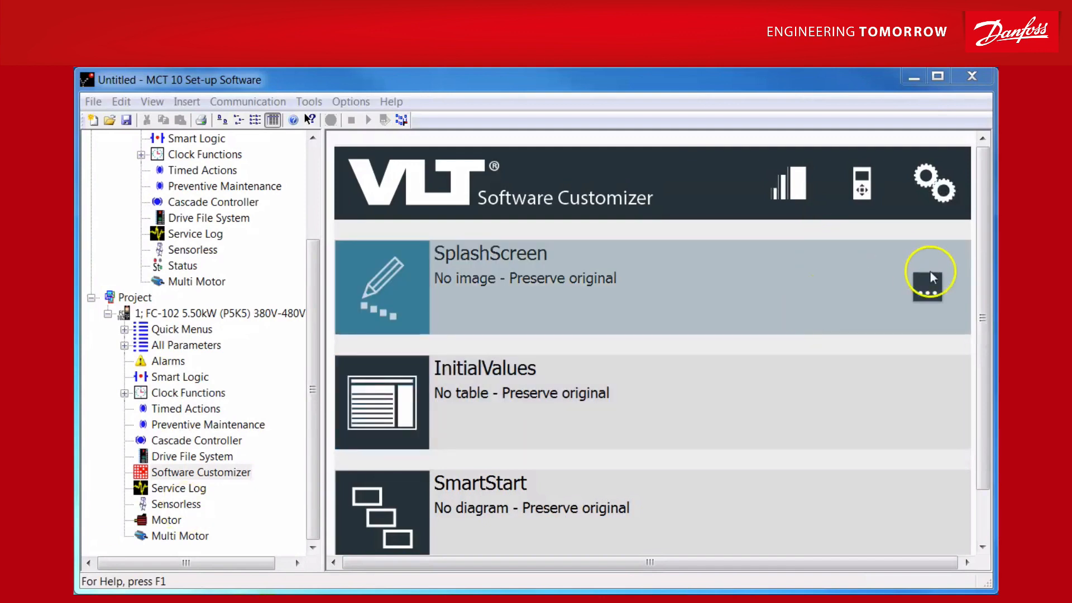
pyautogui.click(929, 282)
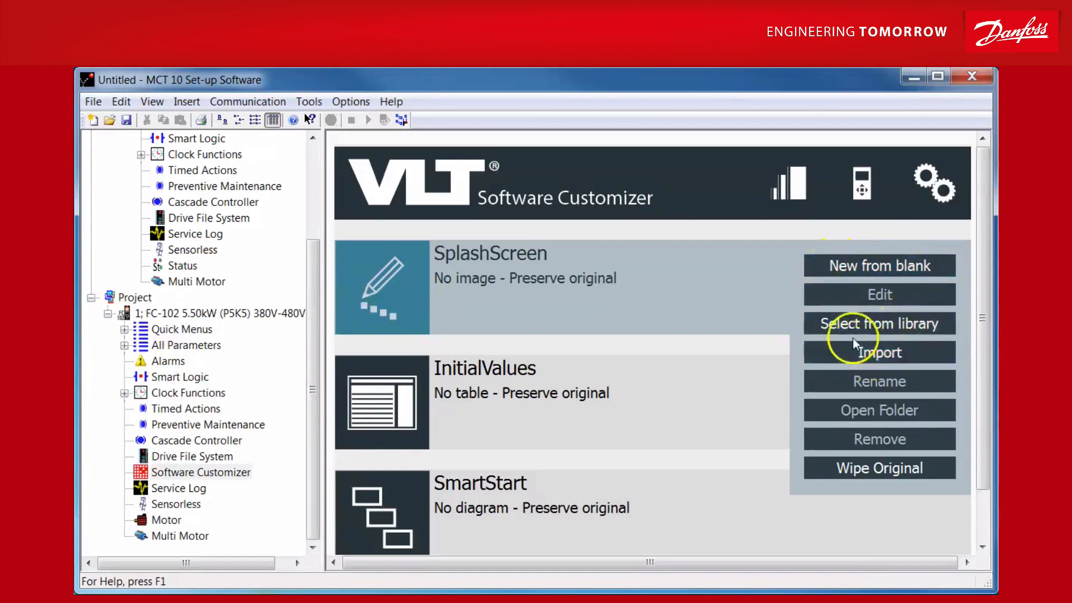
pyautogui.click(889, 332)
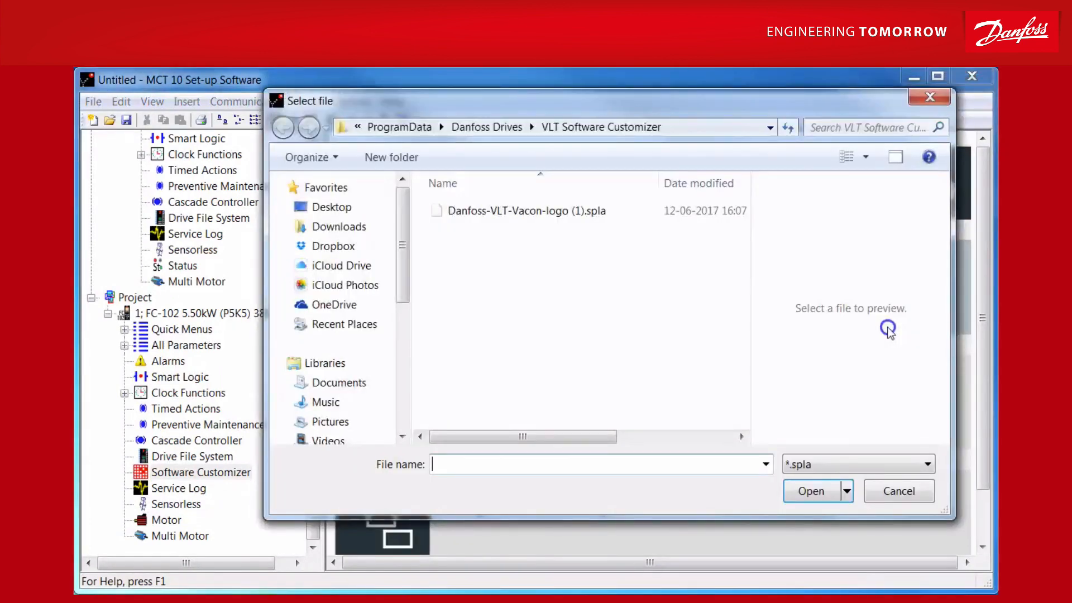
pyautogui.doubleClick(537, 211)
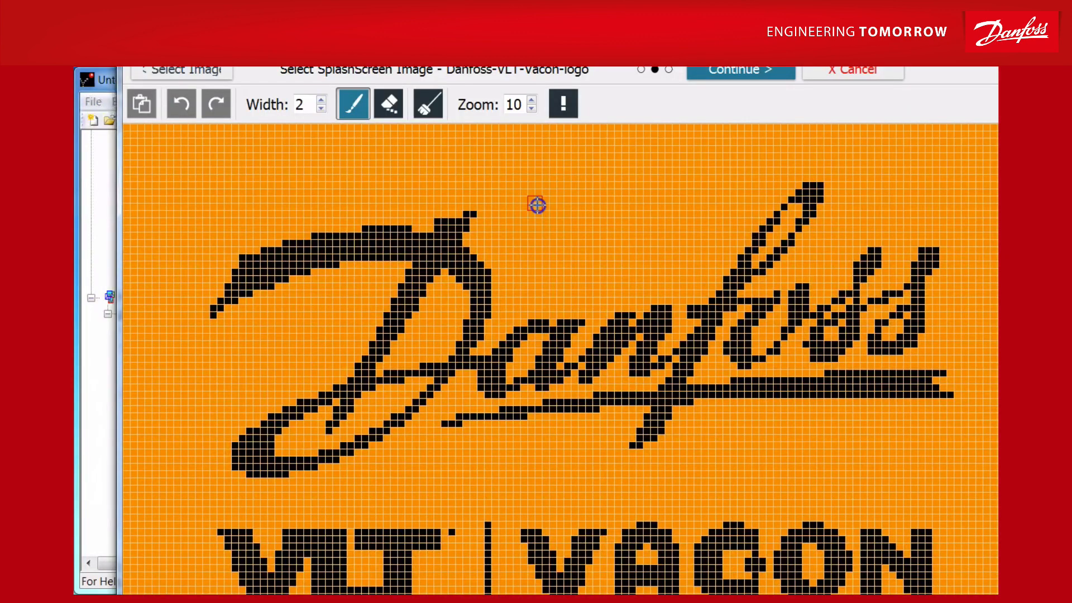
pyautogui.click(740, 71)
pyautogui.click(568, 392)
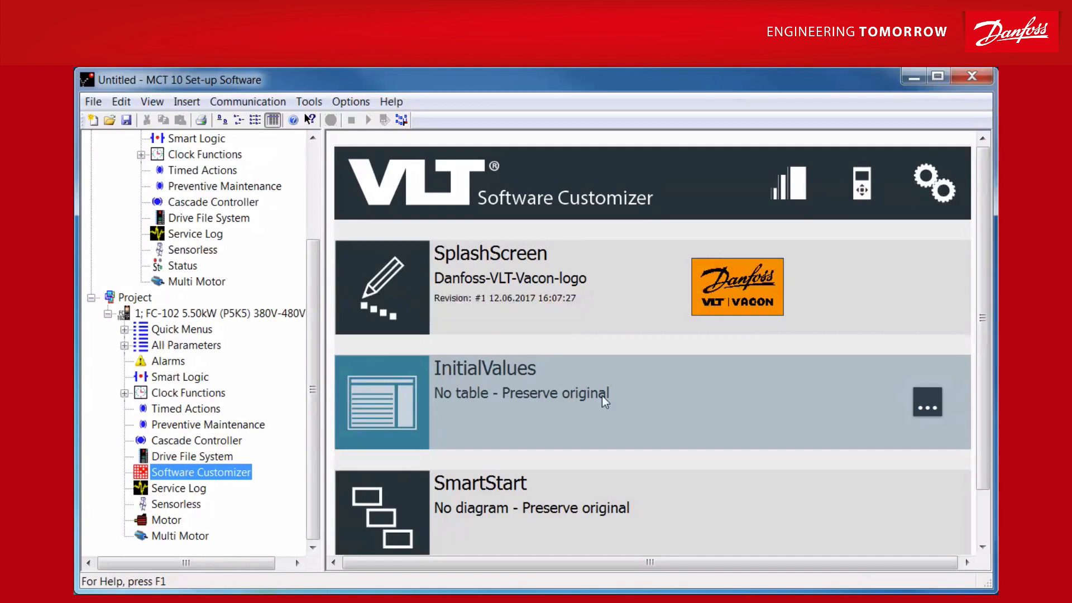
# Step: Create a blank InitialValues table and set parameter 001 Language in Setup 1 to Deutsch
pyautogui.click(927, 403)
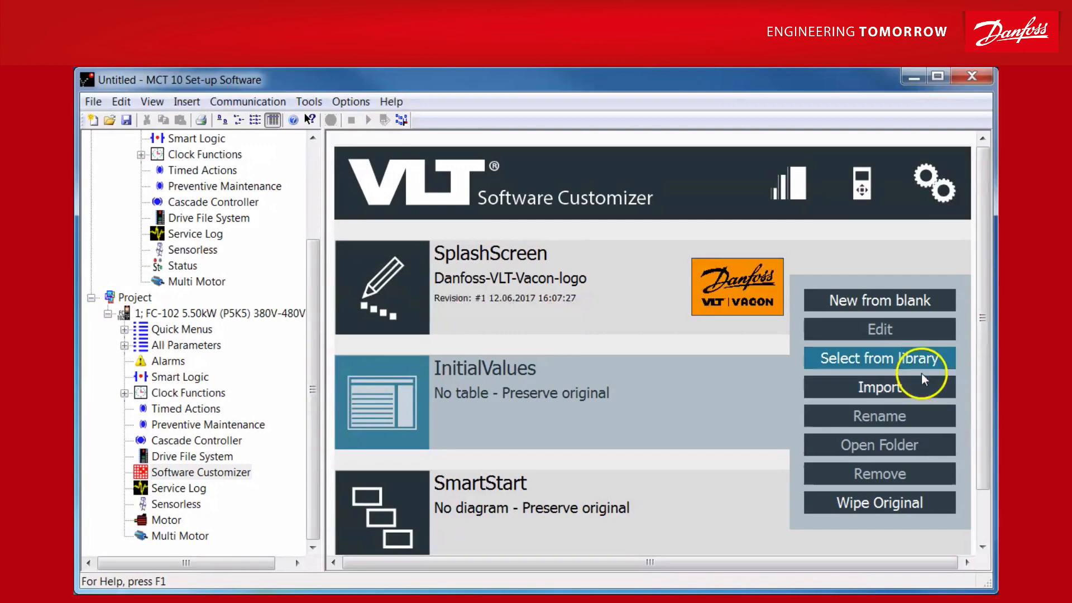
pyautogui.click(886, 300)
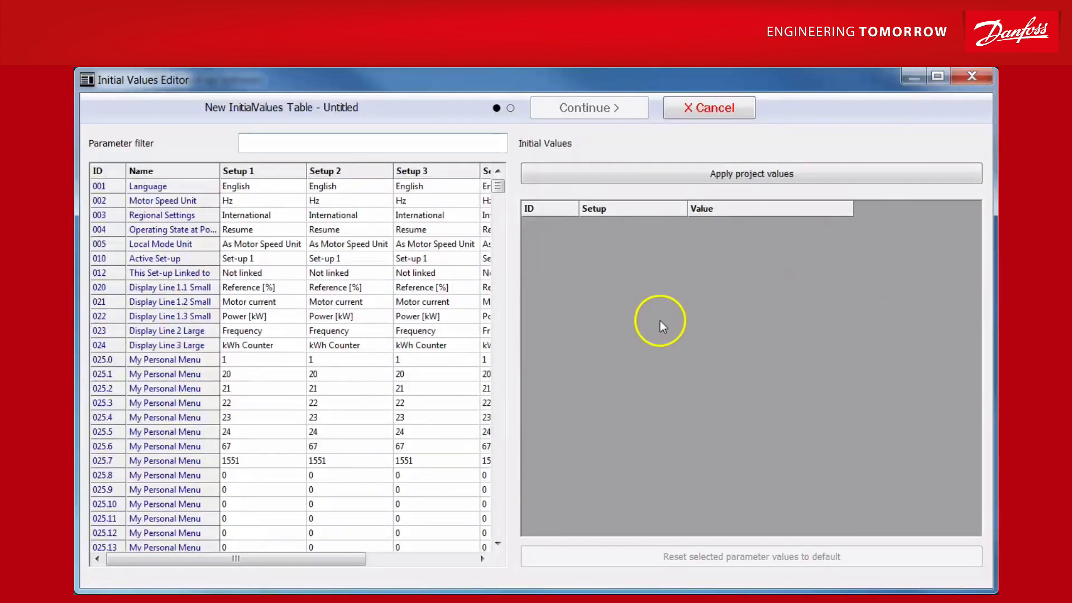
pyautogui.doubleClick(273, 189)
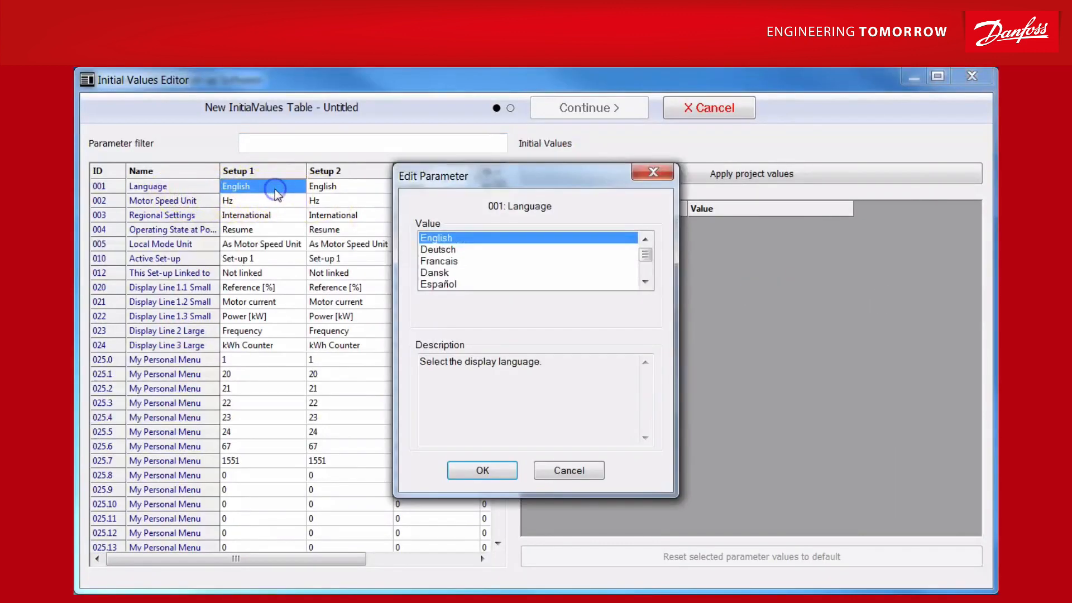
pyautogui.click(450, 250)
pyautogui.click(489, 471)
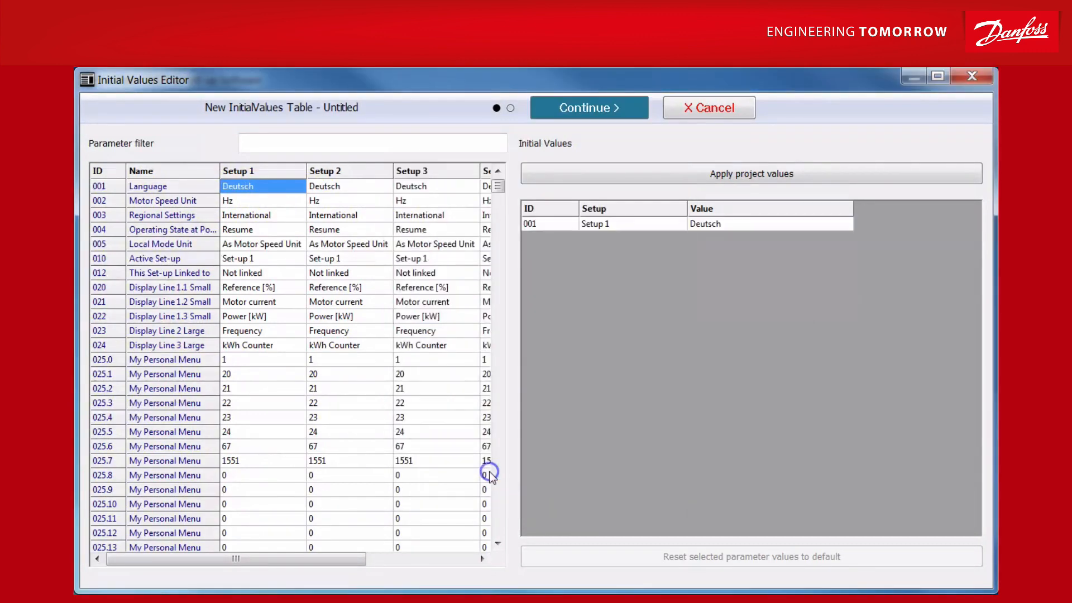
# Step: Finish the new InitialValues table with the title "test"
pyautogui.click(581, 106)
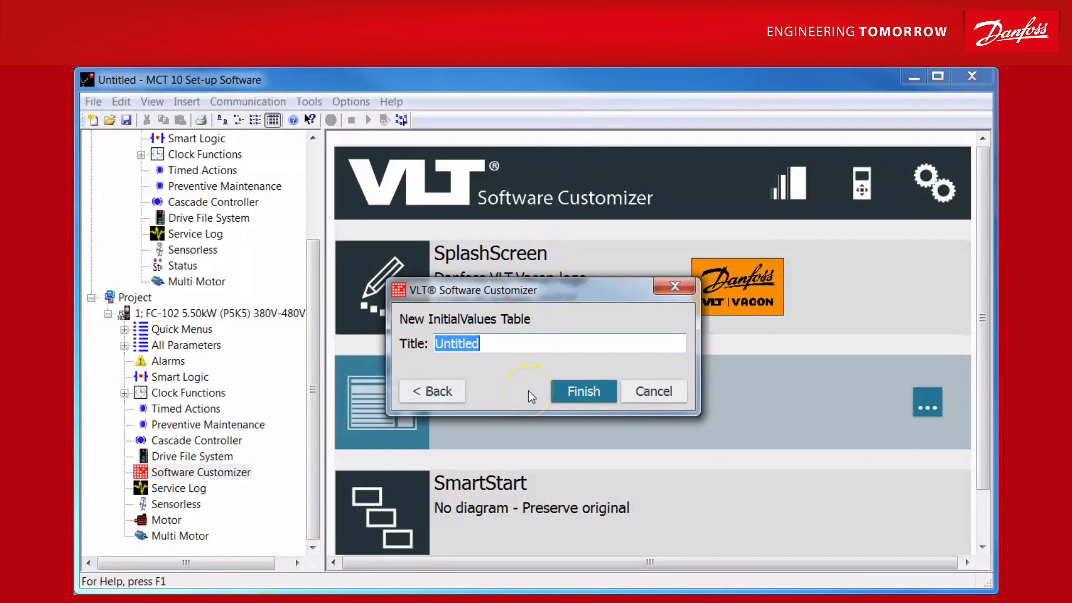
pyautogui.write('test')
pyautogui.press('Return')
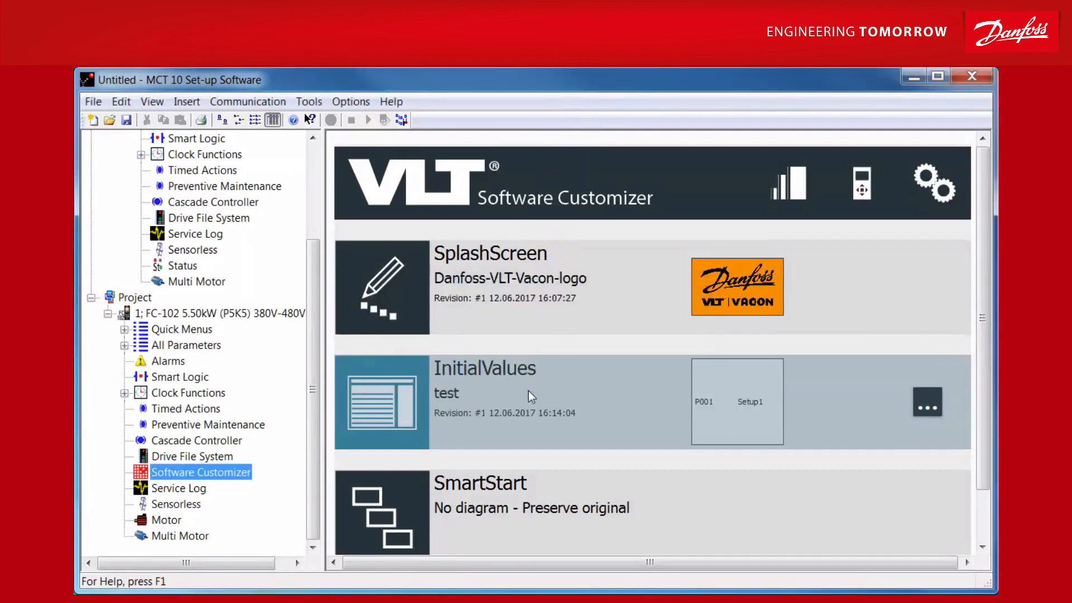
pyautogui.click(643, 418)
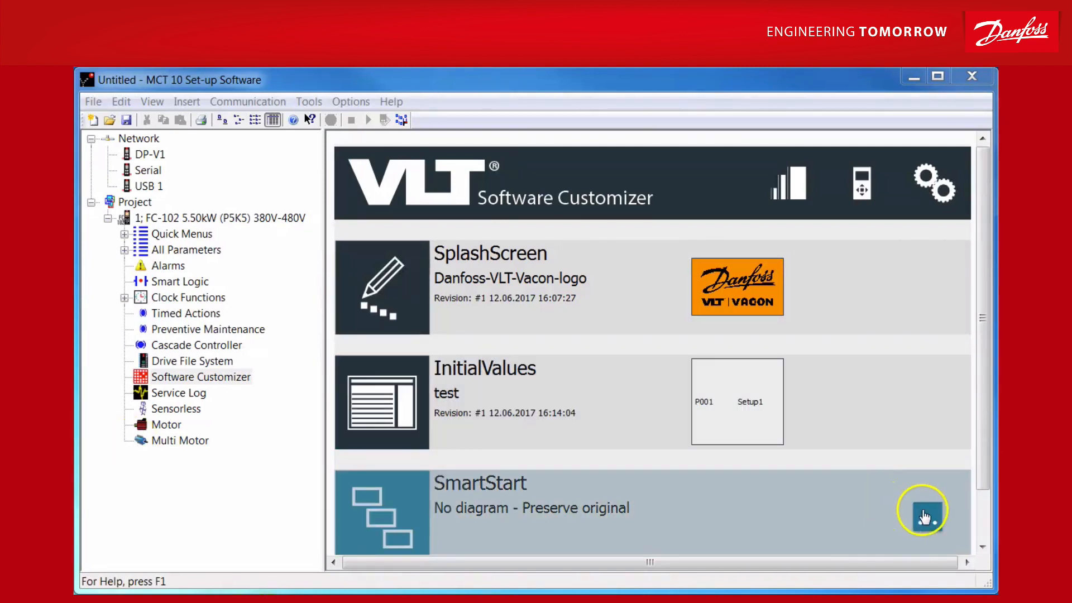
# Step: Create a new SmartStart diagram and place a Starting Point near the upper middle of the canvas
pyautogui.click(925, 511)
pyautogui.click(883, 333)
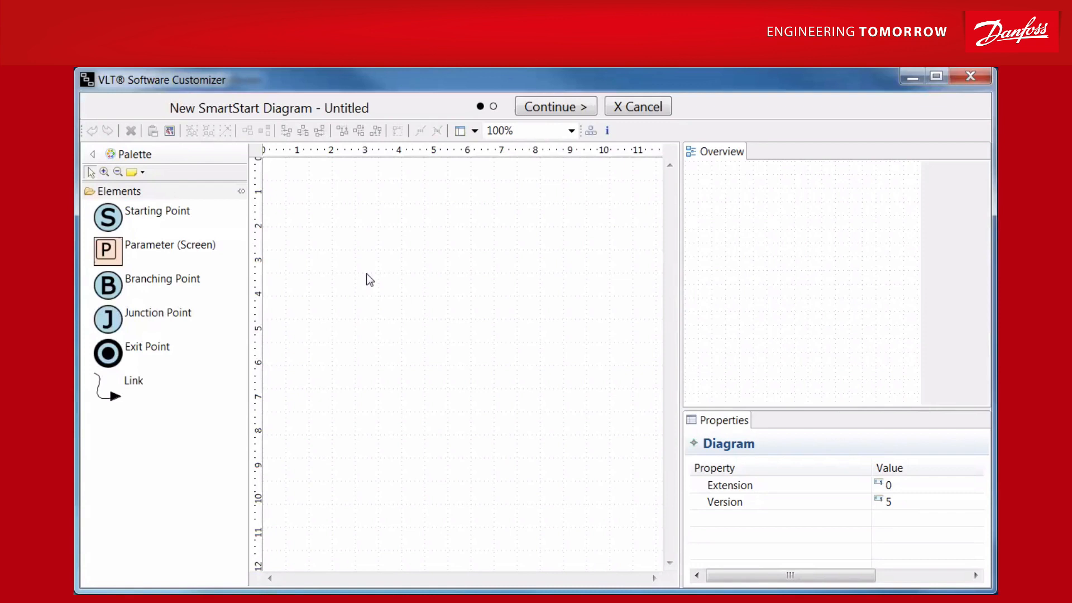
pyautogui.moveTo(139, 215); pyautogui.dragTo(431, 221)
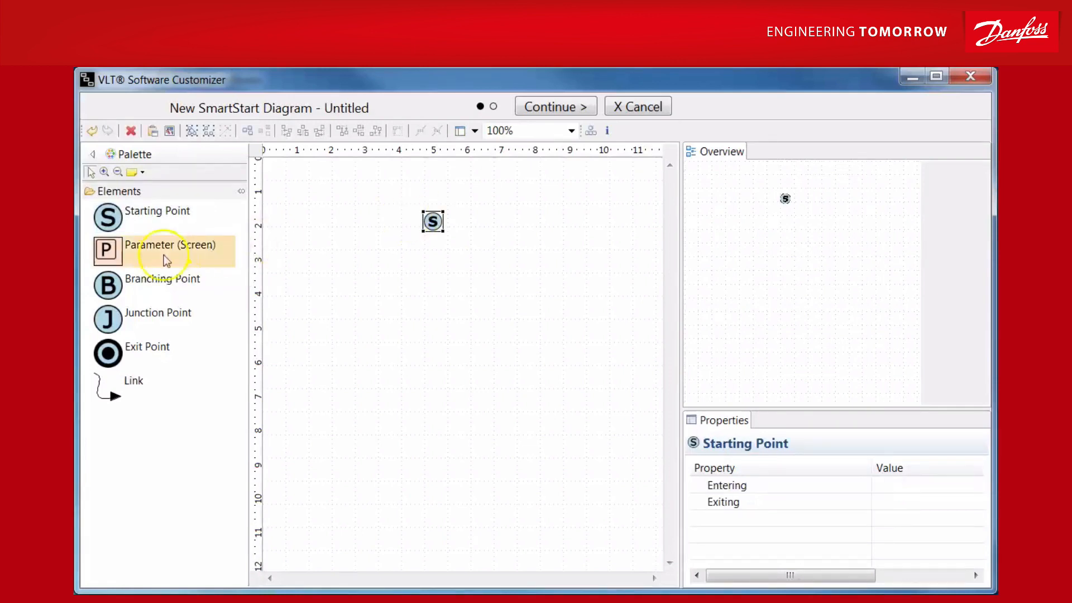
# Step: Add a parameter screen for P001 Language below the Starting Point, keeping the default choices and display name
pyautogui.moveTo(165, 259); pyautogui.dragTo(424, 259)
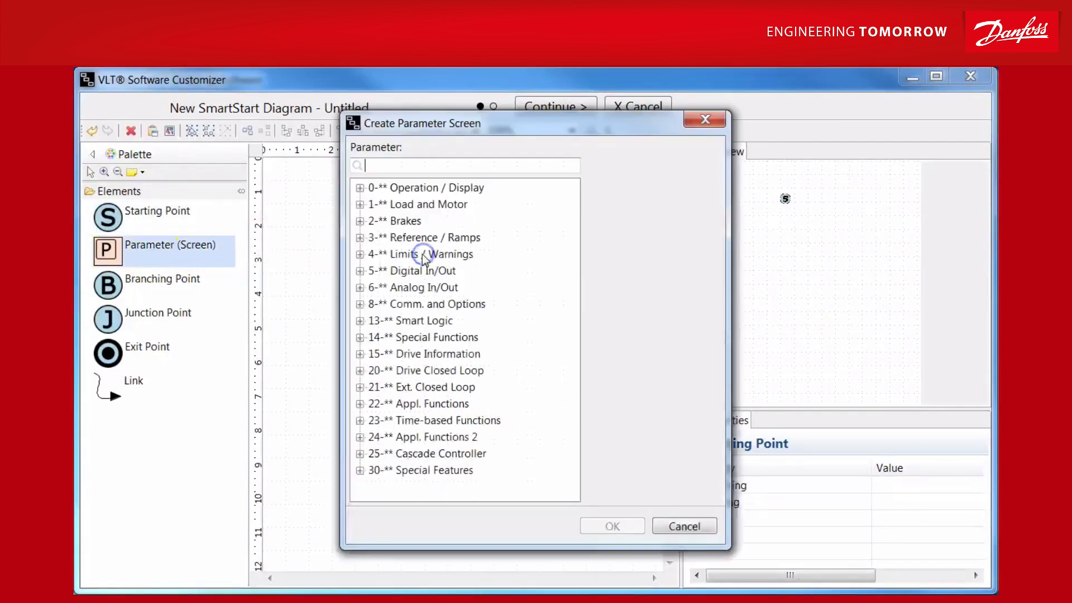
pyautogui.click(360, 189)
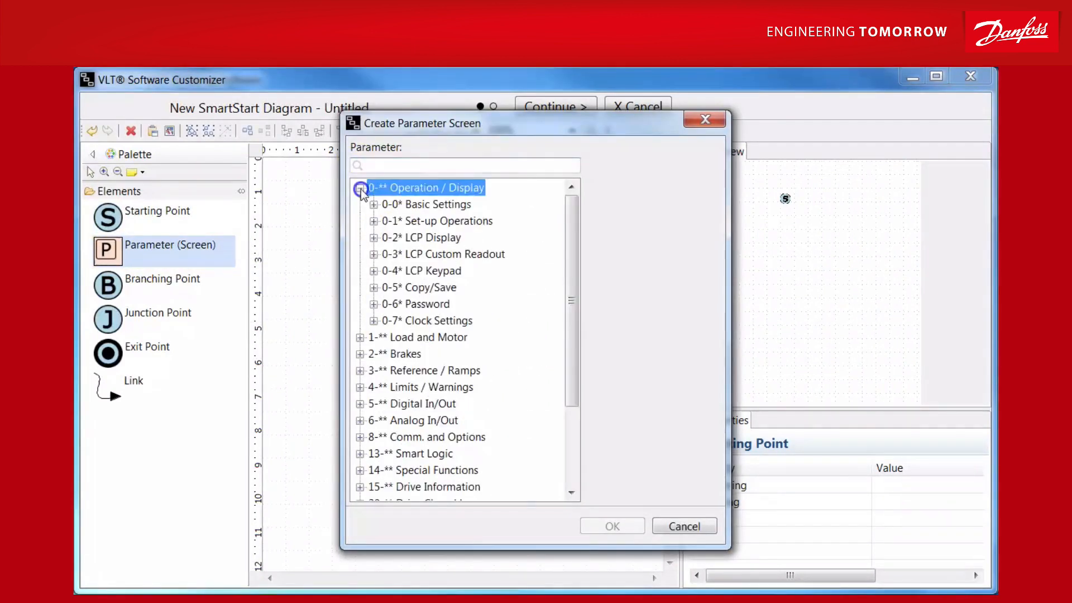
pyautogui.click(373, 205)
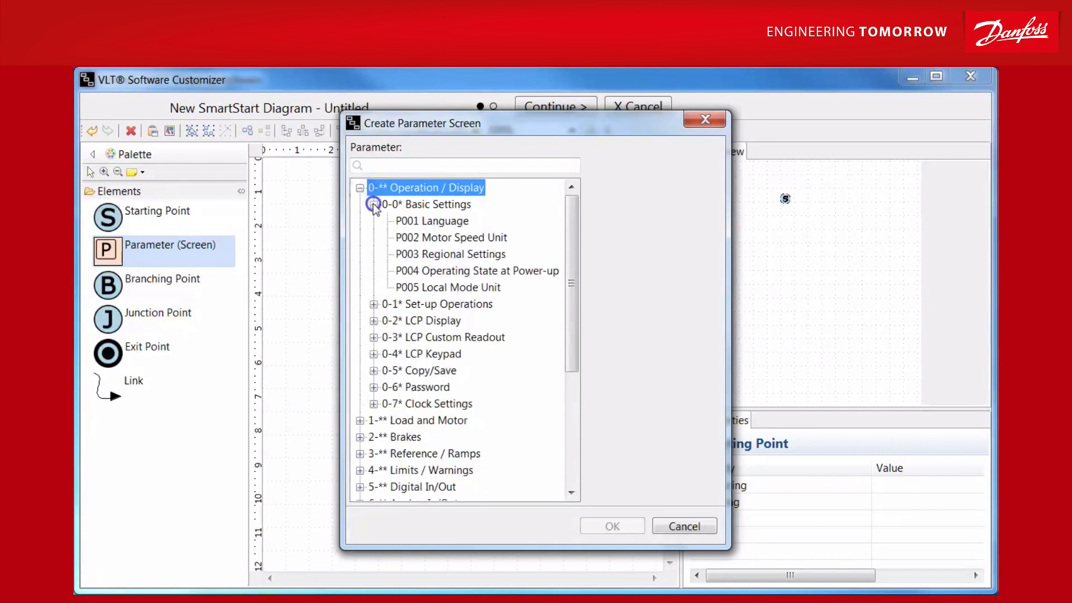
pyautogui.click(430, 223)
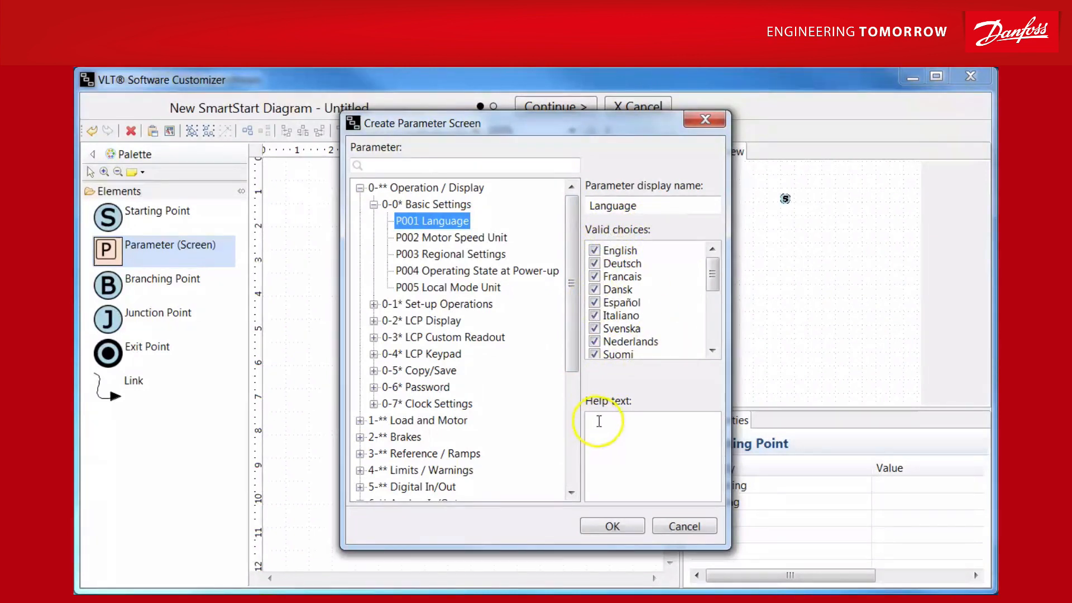
pyautogui.click(607, 528)
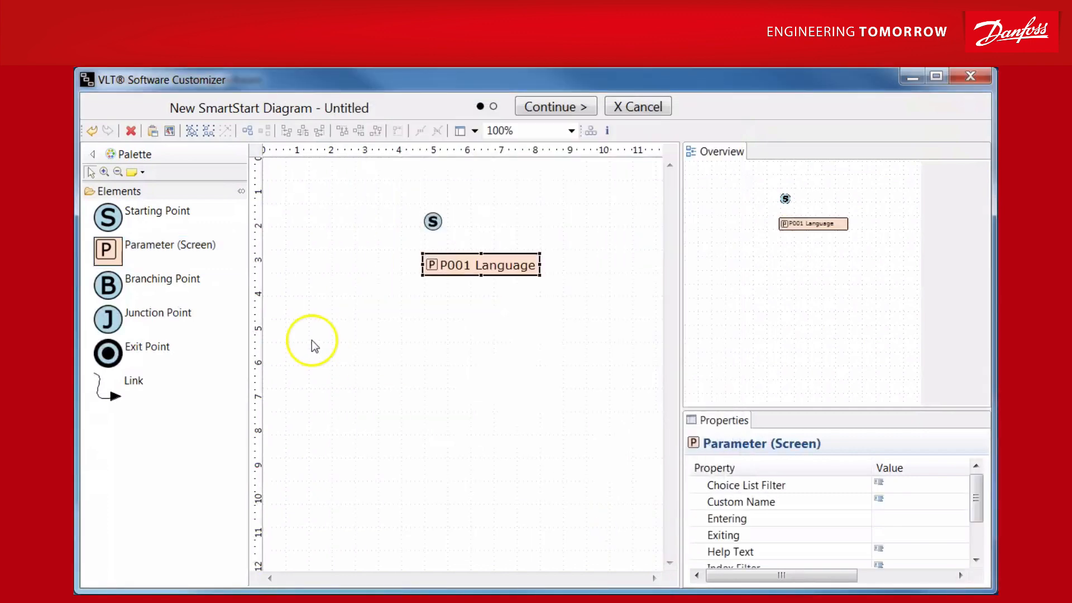
# Step: Add a parameter screen for P122 Motor Voltage below the P001 Language screen, keeping its default settings
pyautogui.moveTo(117, 254); pyautogui.dragTo(433, 303)
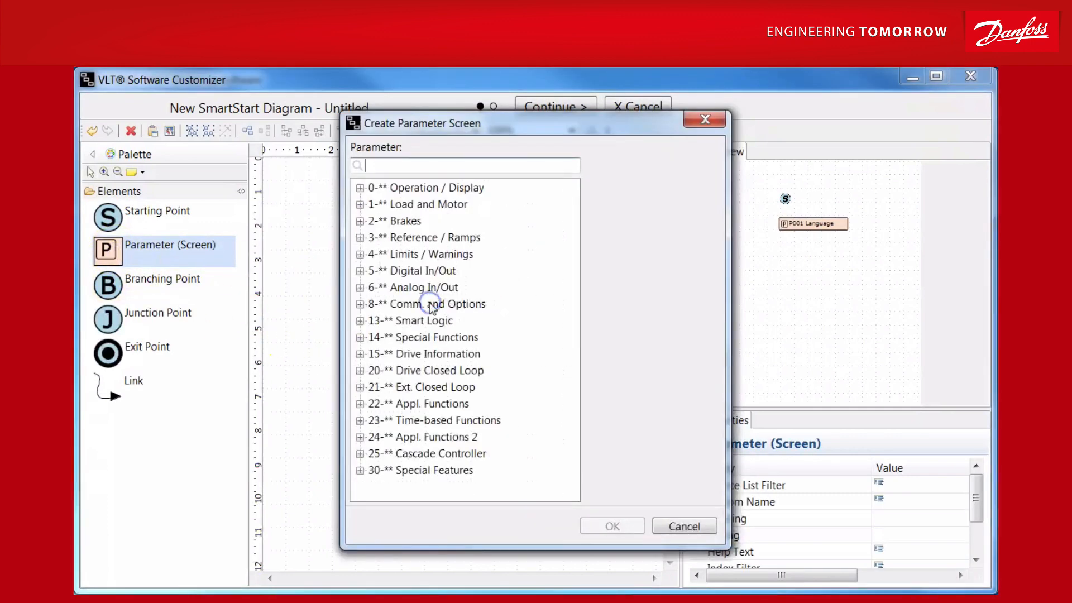
pyautogui.click(360, 204)
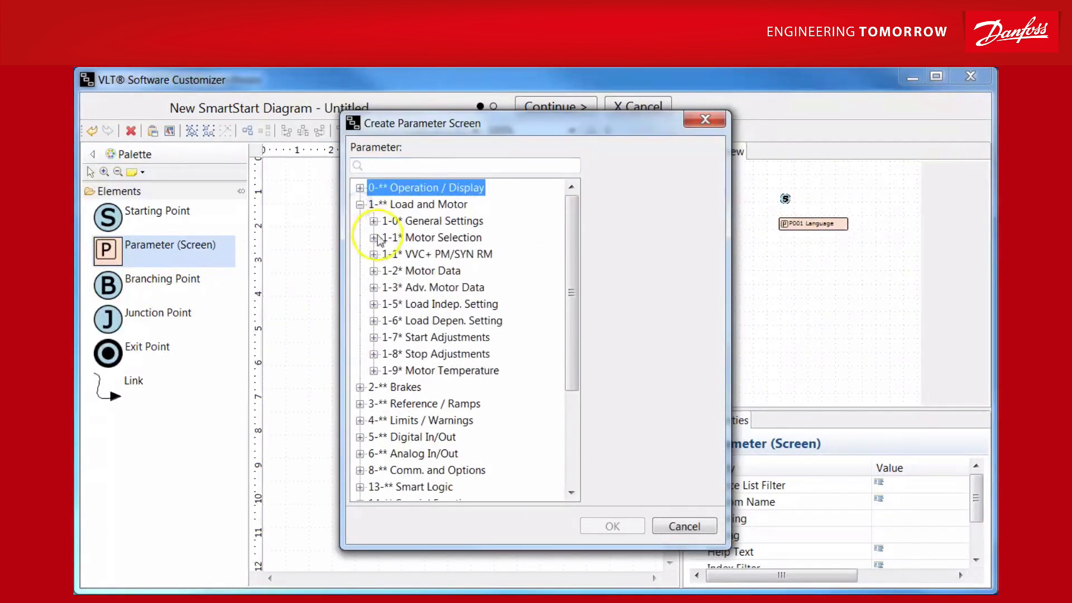
pyautogui.click(374, 270)
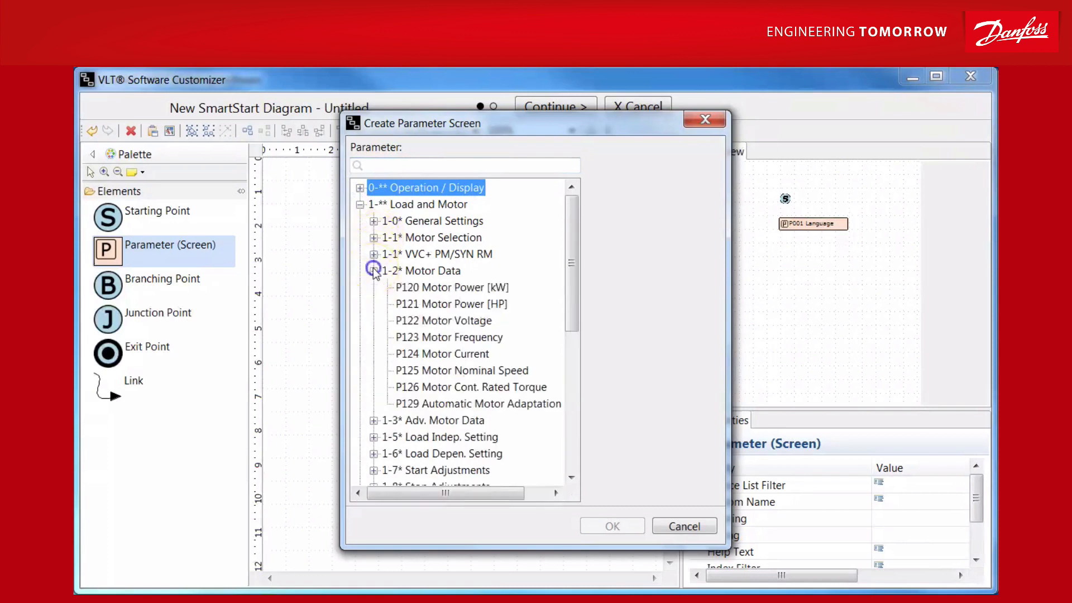
pyautogui.click(444, 321)
pyautogui.click(614, 524)
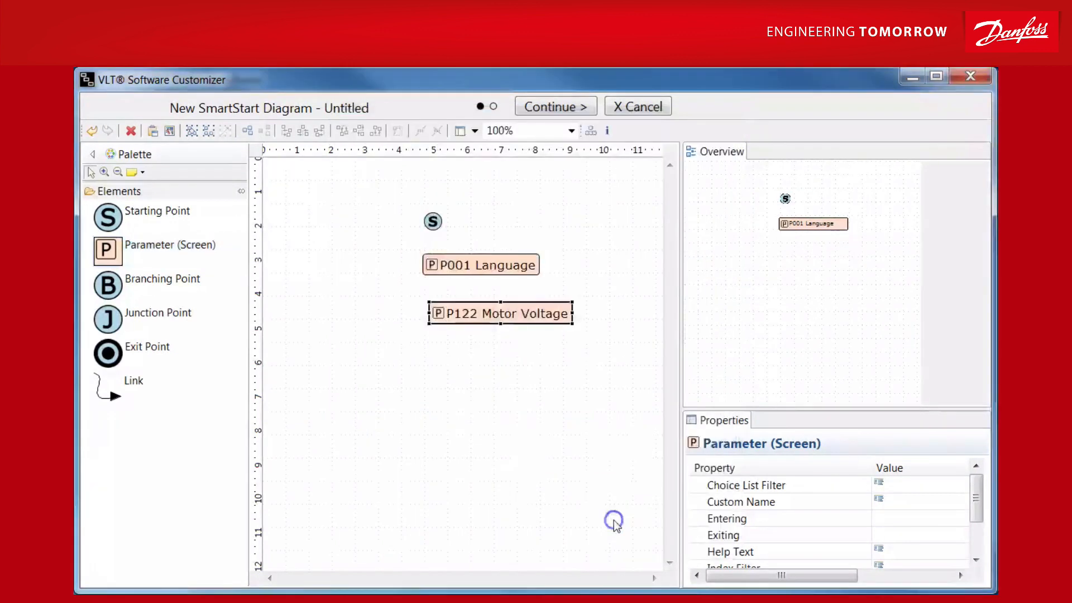
# Step: Add a parameter screen for P129 Automatic Motor Adaptation below the P122 Motor Voltage screen, keeping all valid choices
pyautogui.click(103, 248)
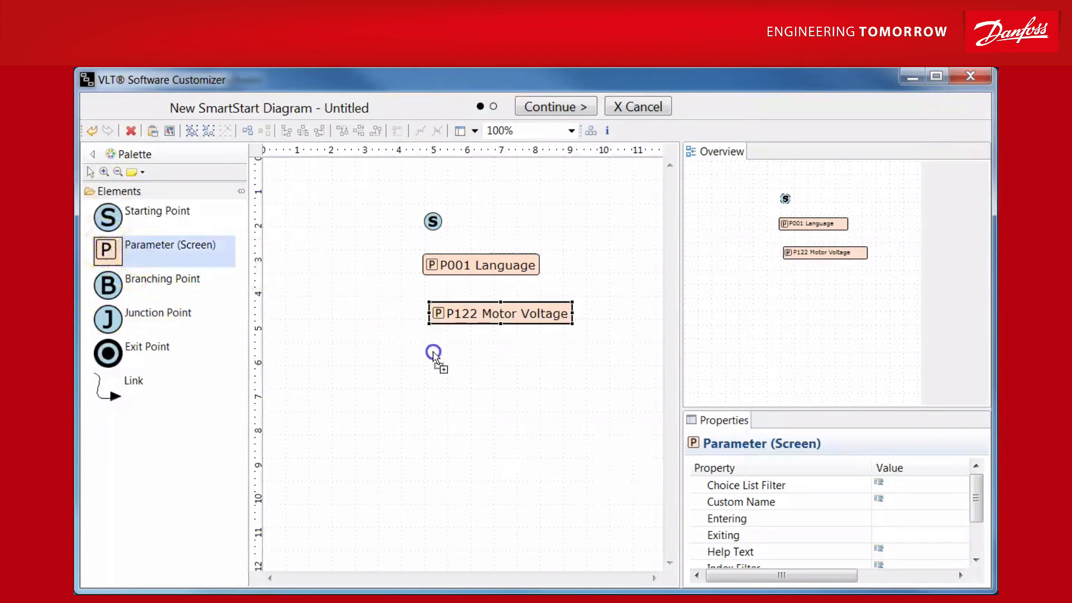
pyautogui.click(435, 355)
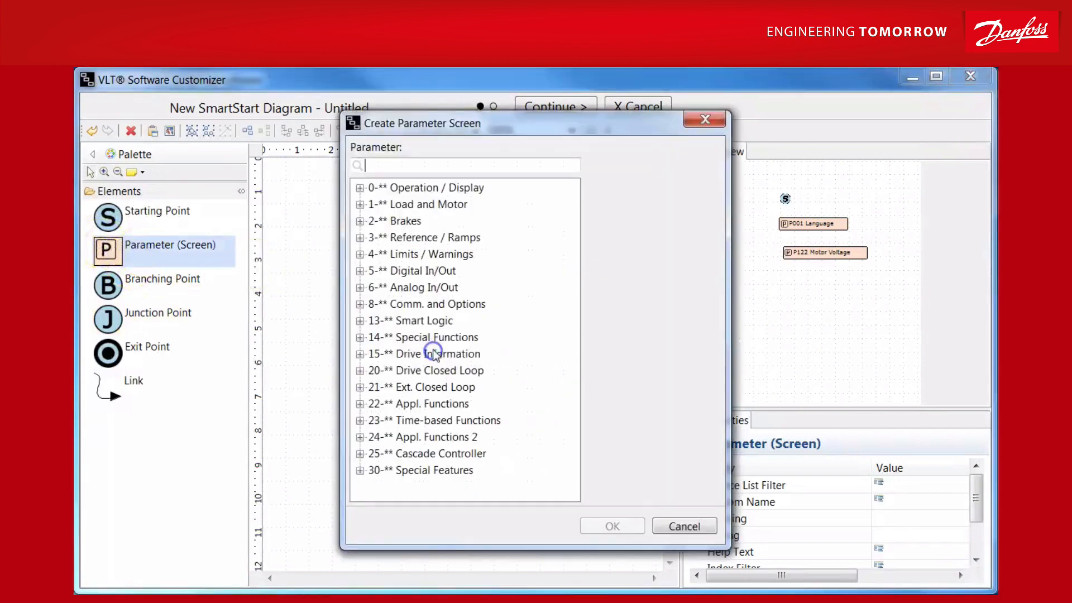
pyautogui.click(361, 204)
pyautogui.click(373, 271)
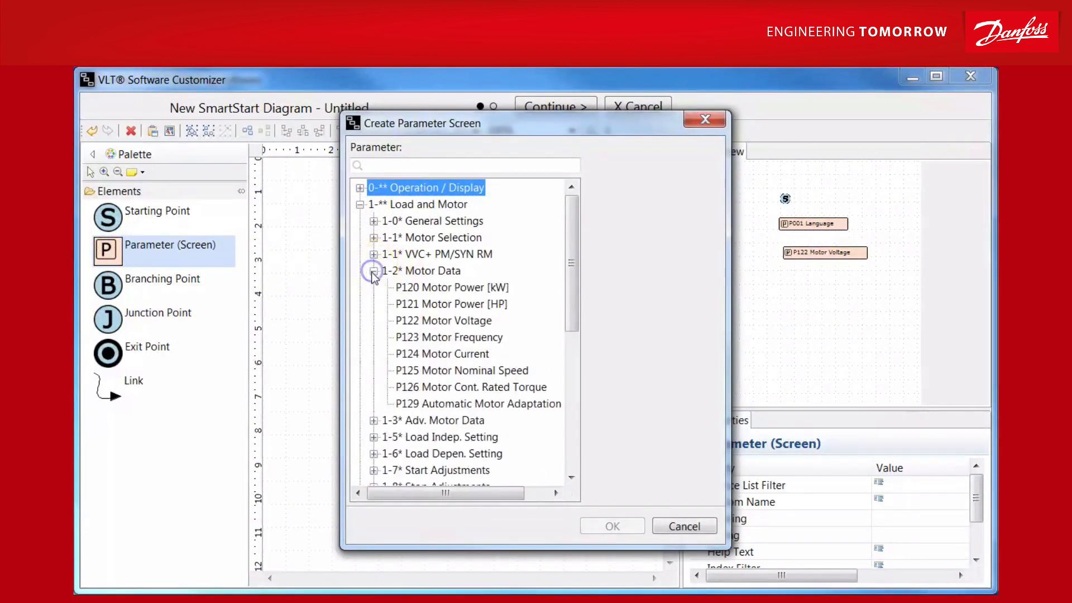
pyautogui.click(458, 404)
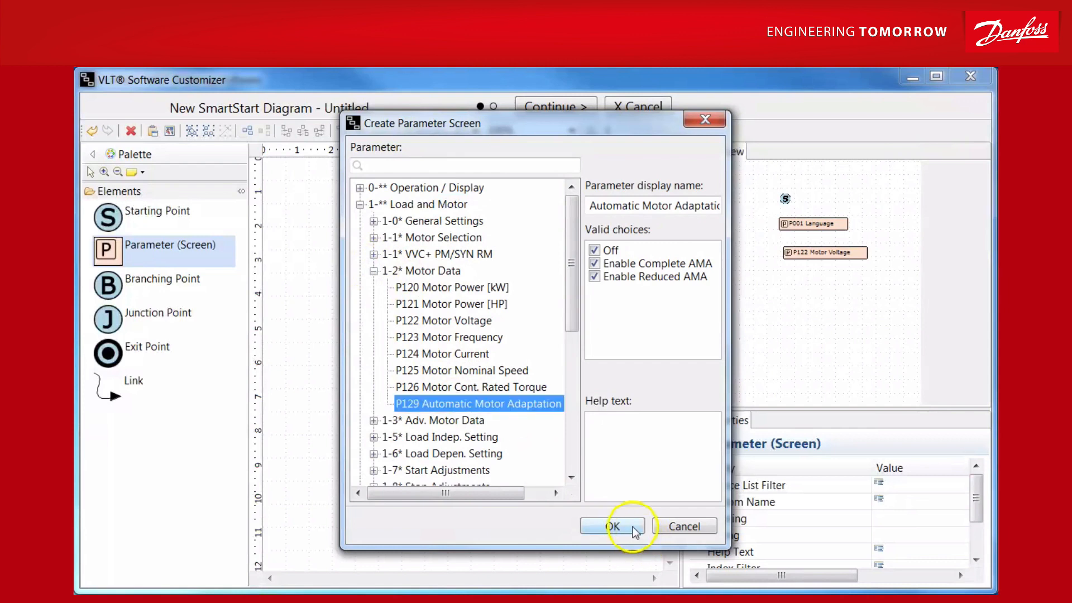
pyautogui.click(629, 528)
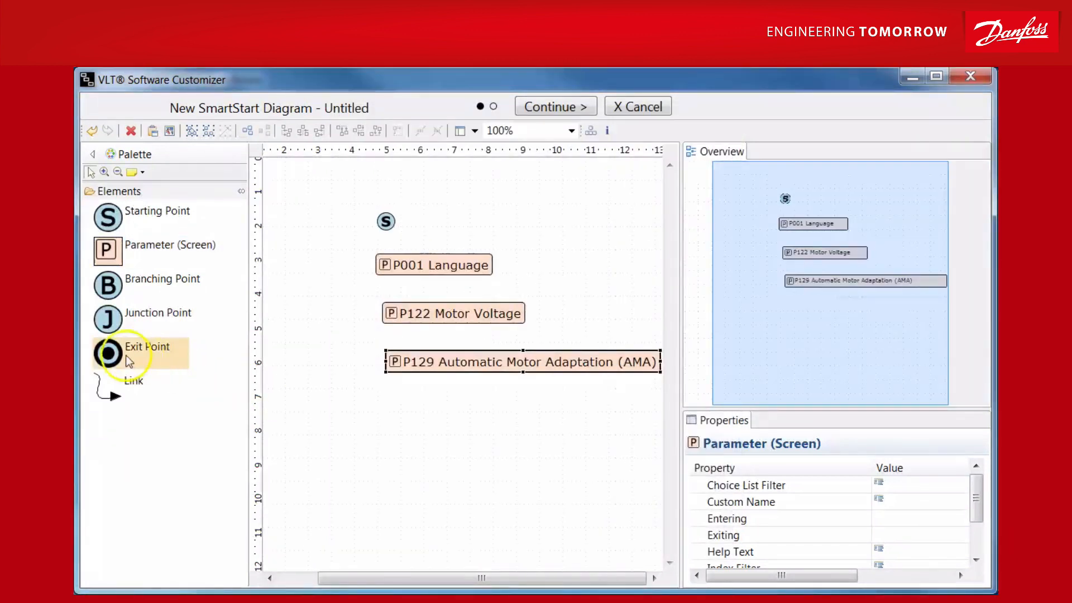
# Step: Place an Exit Point below the P129 screen and link the elements in order from the Starting Point through P001, P122 and P129 to it
pyautogui.moveTo(112, 357); pyautogui.dragTo(403, 420)
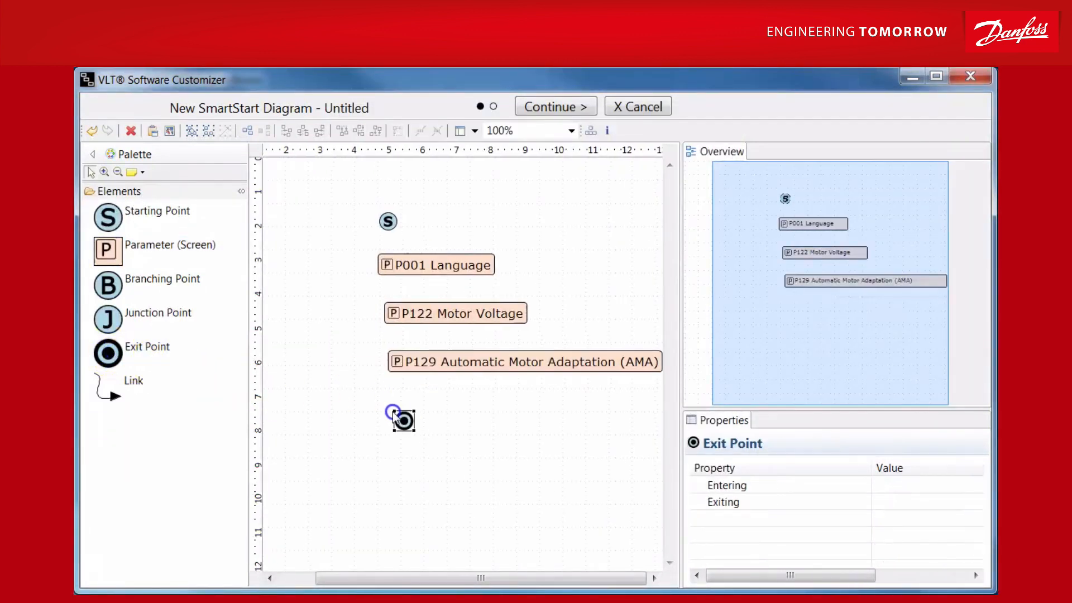
pyautogui.click(124, 391)
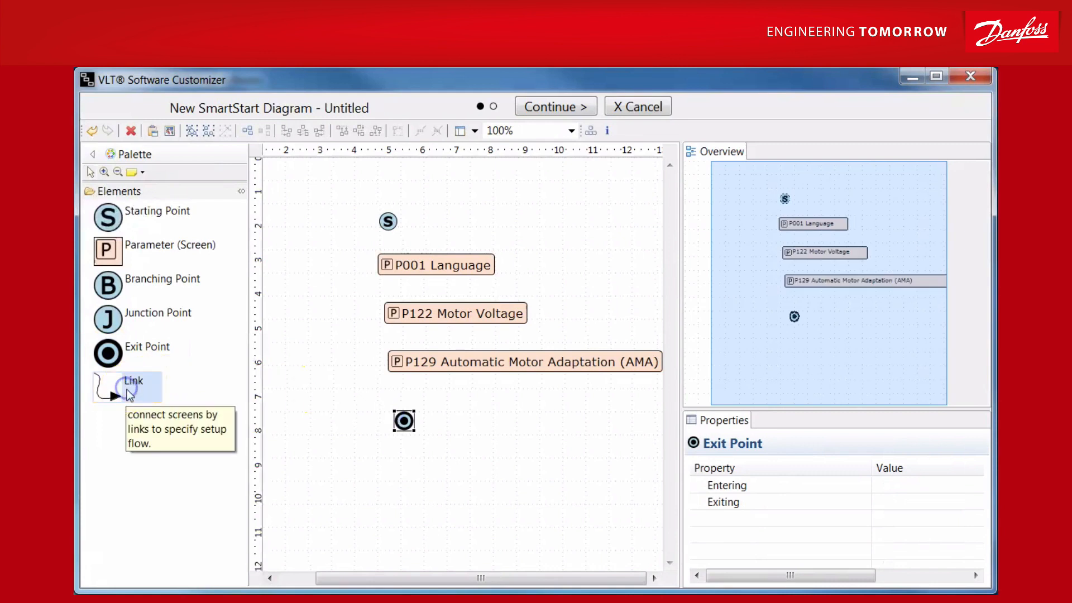
pyautogui.moveTo(400, 219); pyautogui.dragTo(404, 421)
pyautogui.click(115, 393)
pyautogui.click(102, 391)
pyautogui.click(126, 386)
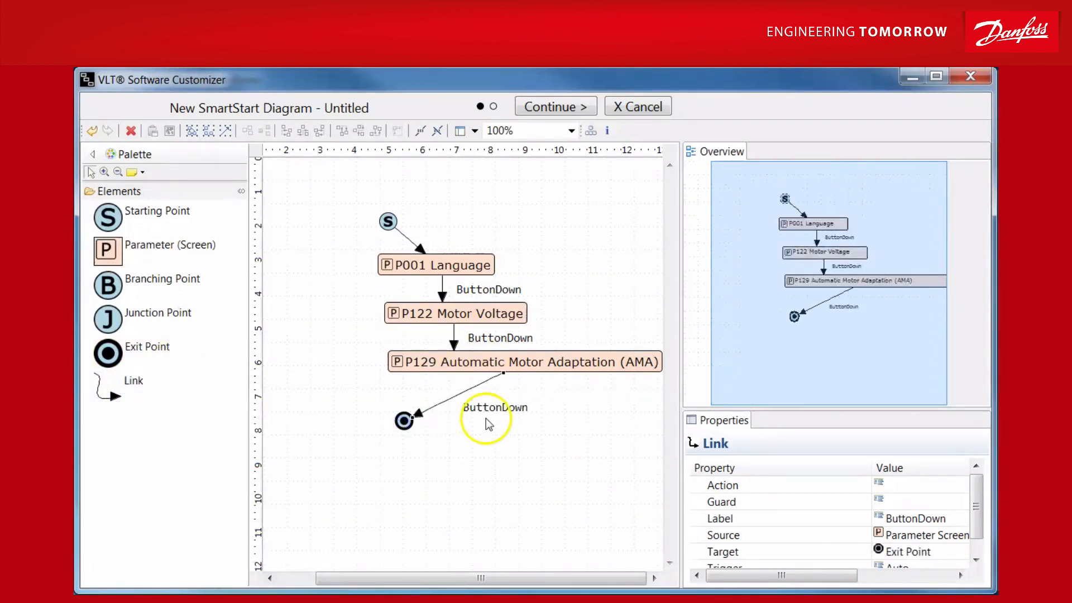
# Step: Finish the new SmartStart diagram with the title "prg"
pyautogui.click(559, 106)
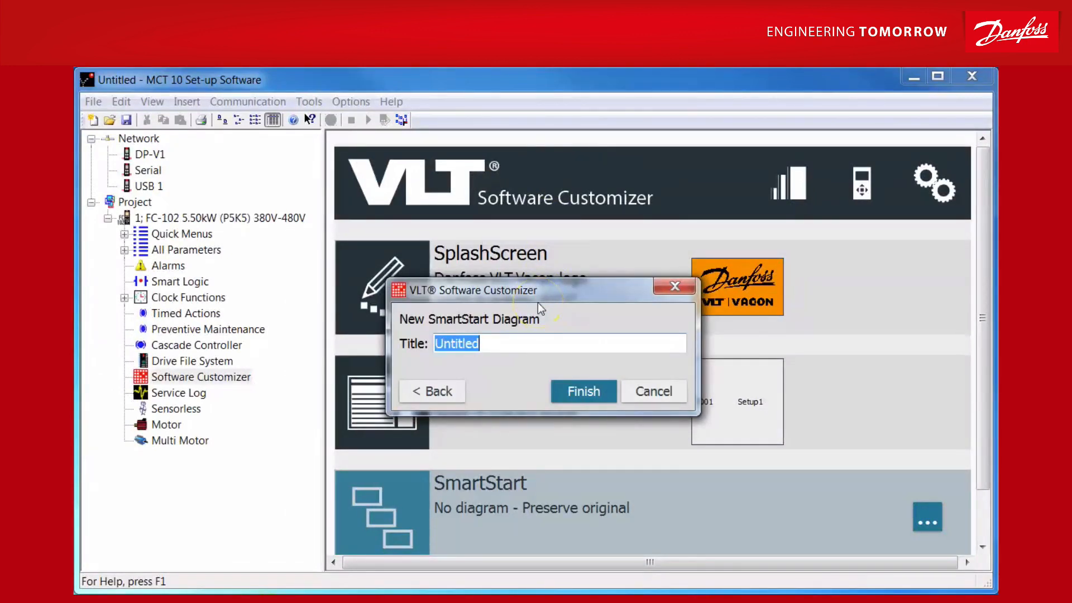
pyautogui.write('prg')
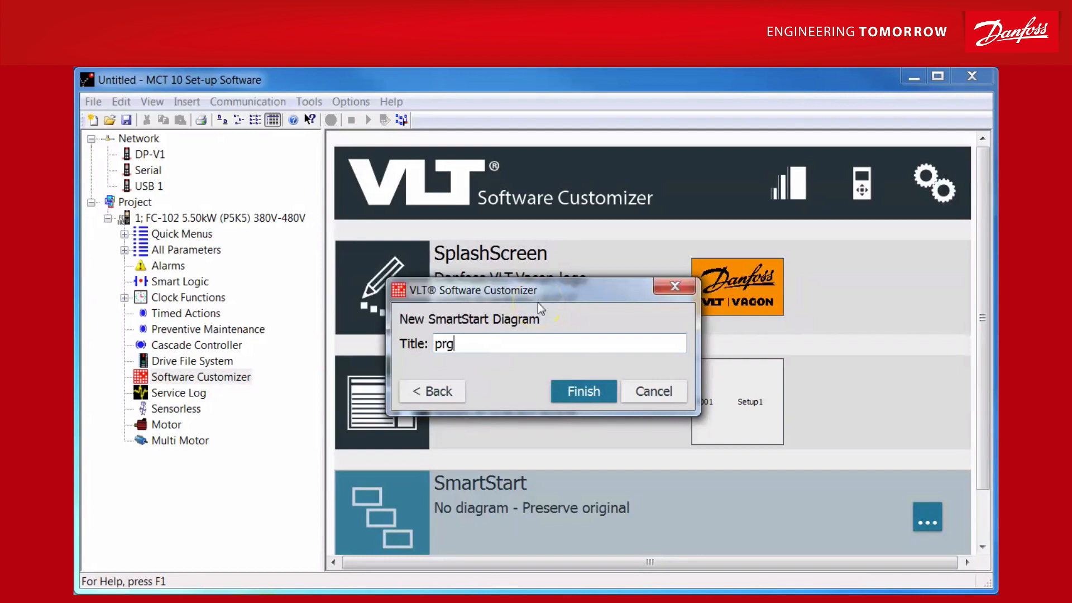
pyautogui.click(584, 392)
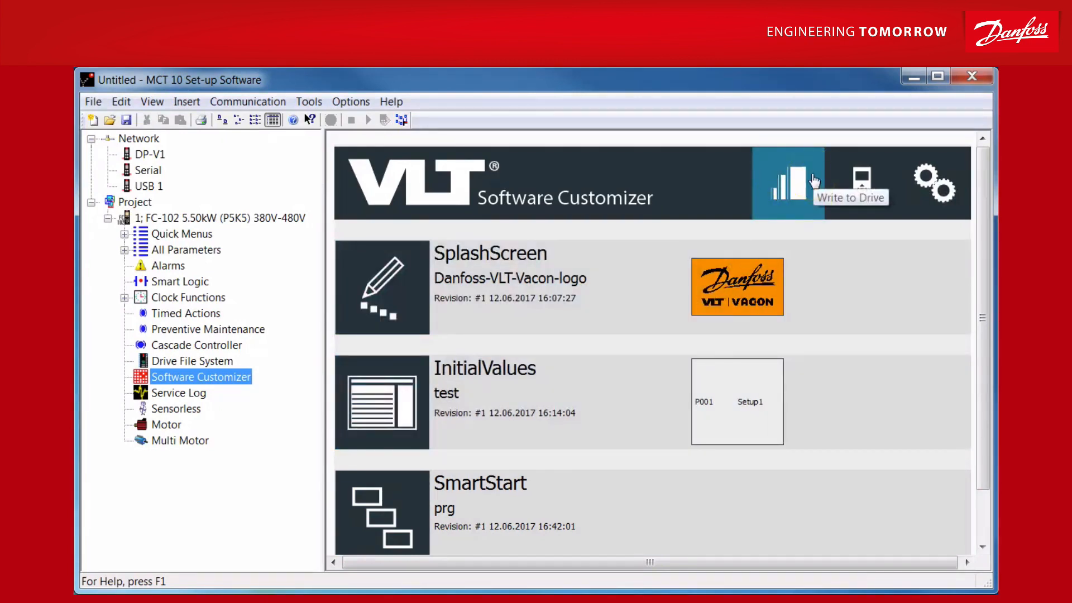
# Step: Run the customization in the LCP Simulator and set the Smart Setup language to English
pyautogui.click(857, 193)
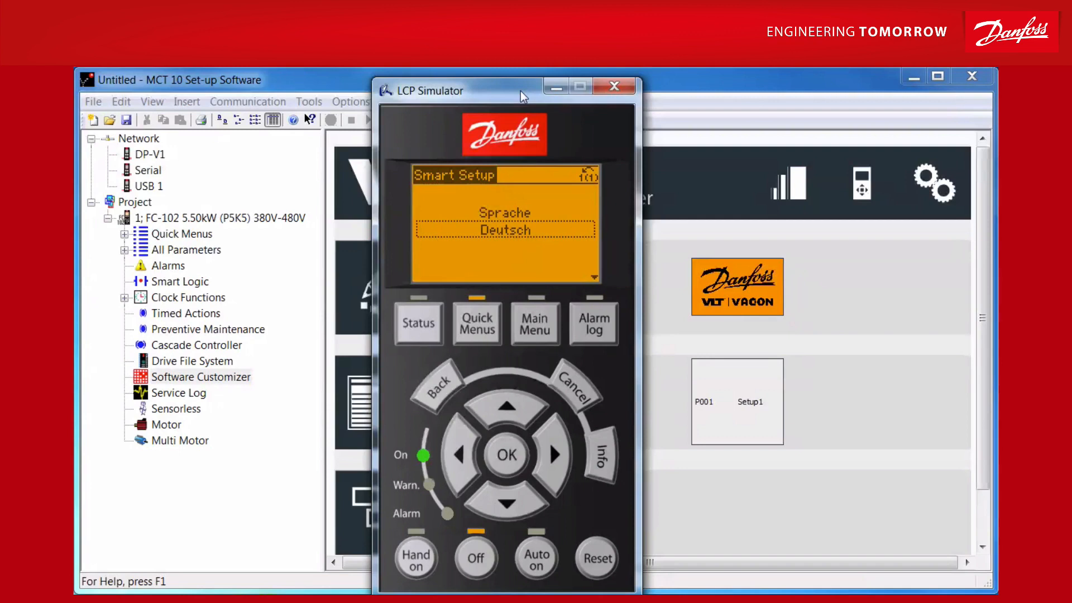
pyautogui.click(504, 461)
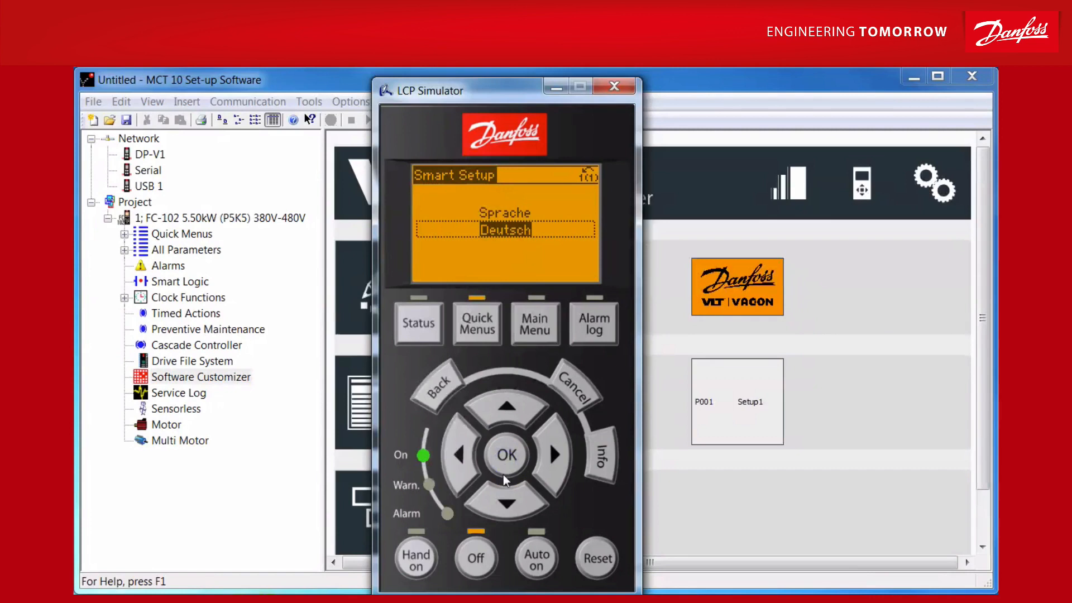
pyautogui.click(504, 497)
pyautogui.click(508, 454)
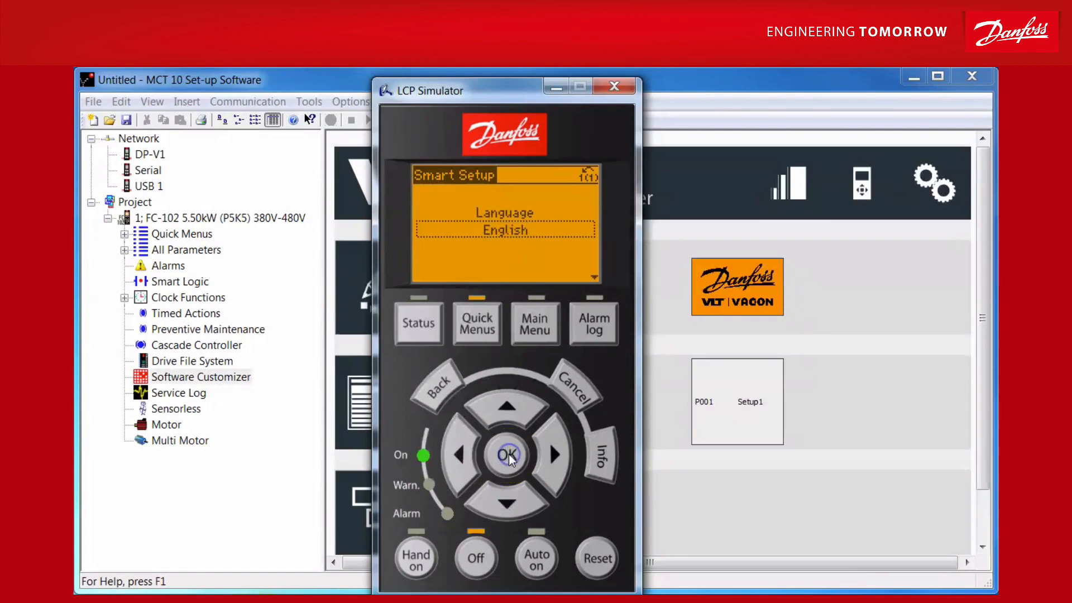
# Step: Advance the simulated Smart Setup past Motor Voltage and enable Automatic Motor Adaptation (AMA)
pyautogui.click(508, 502)
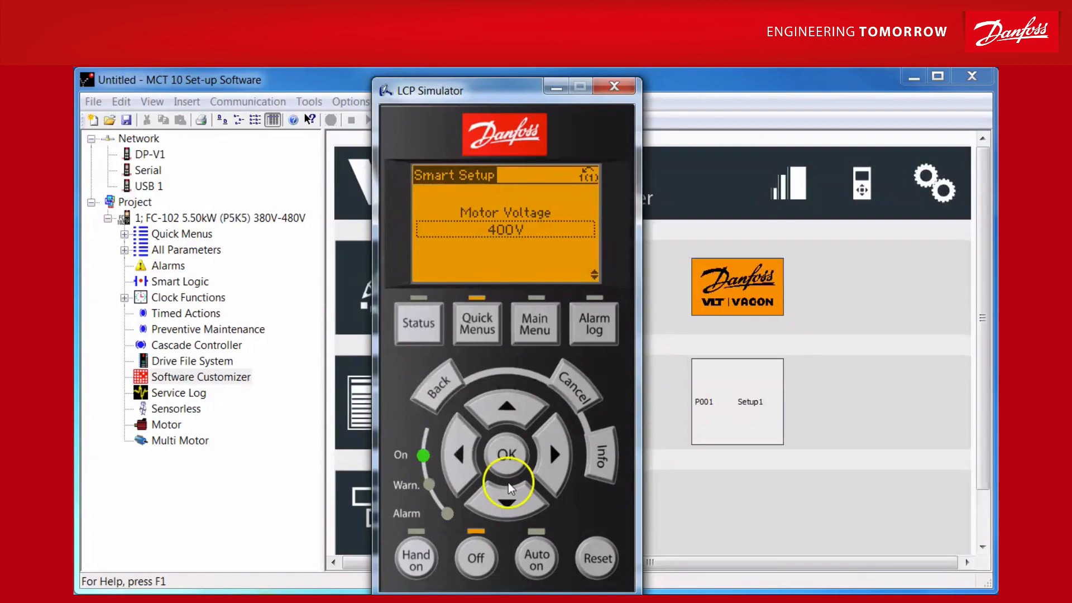
pyautogui.click(508, 501)
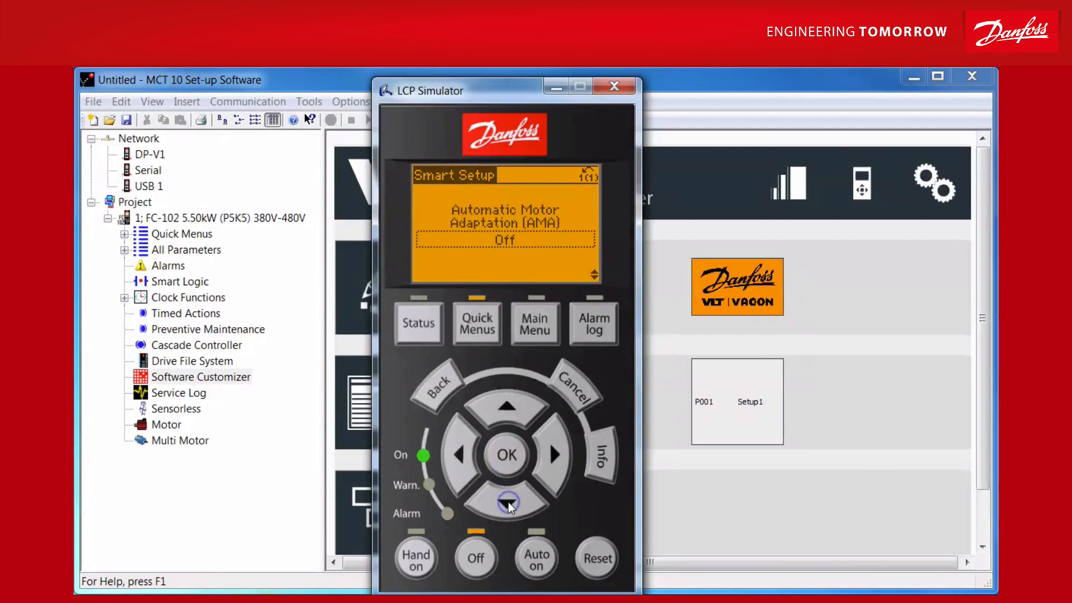
pyautogui.click(509, 456)
pyautogui.click(509, 504)
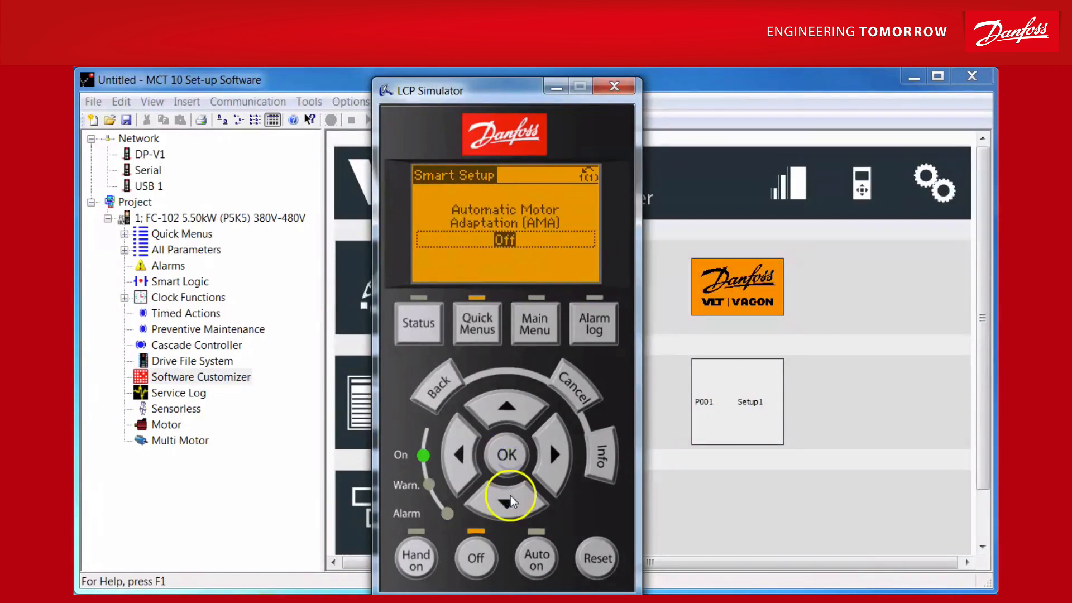
pyautogui.click(505, 455)
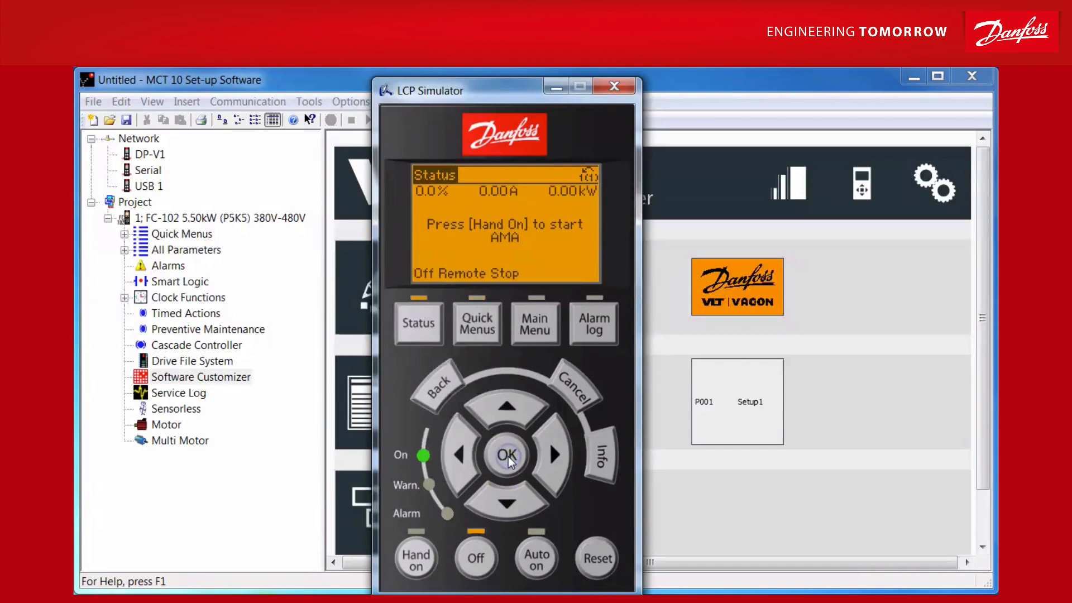
# Step: Start the AMA in Hand On mode, complete the simulated Smart Setup and close the LCP Simulator
pyautogui.click(414, 565)
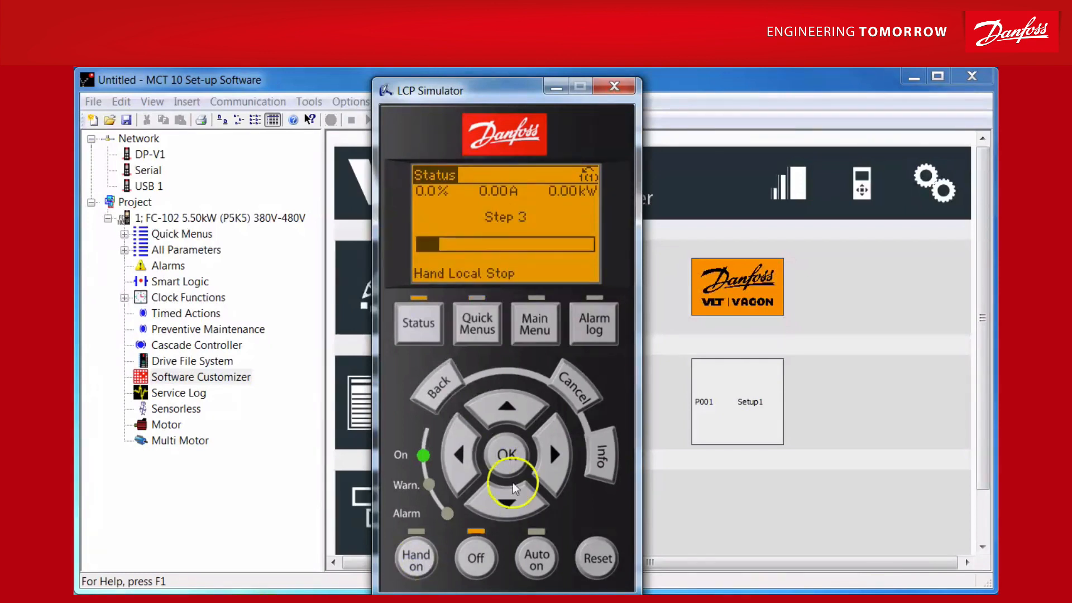
pyautogui.click(564, 437)
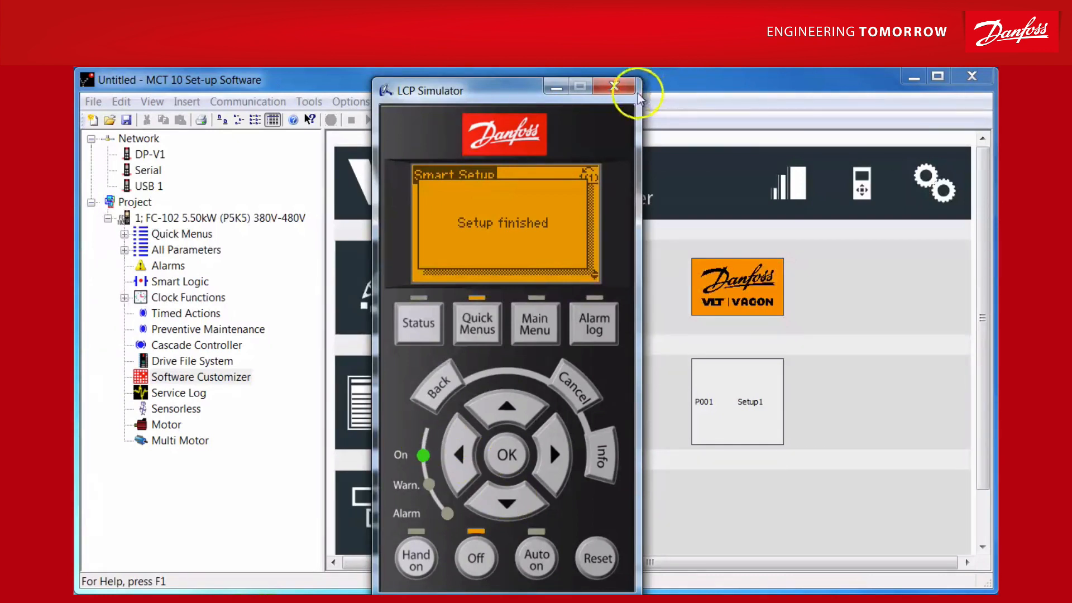
pyautogui.click(622, 86)
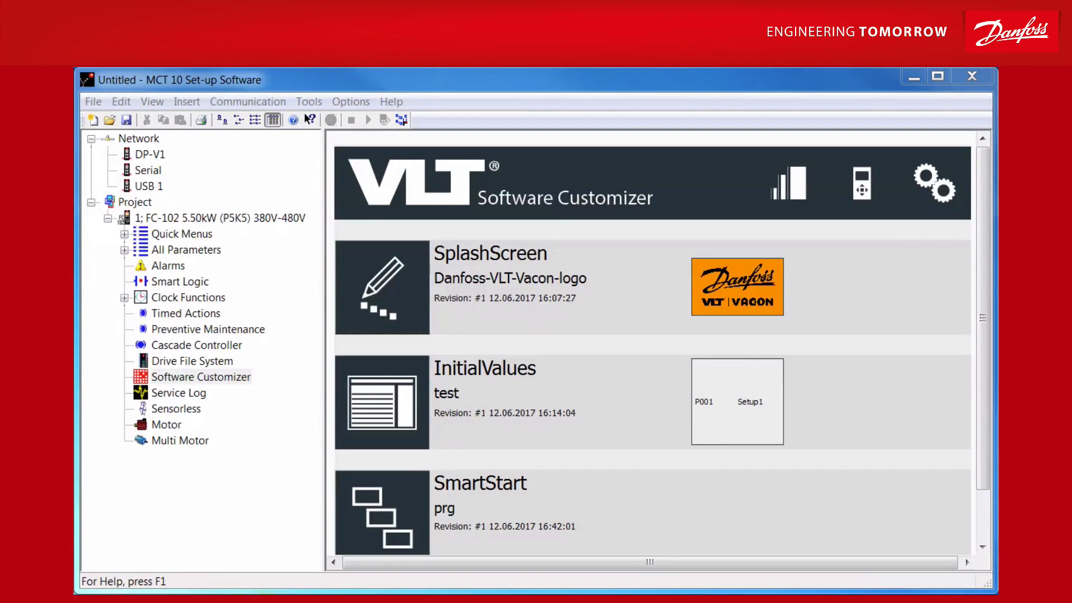
# Step: Update the VLT Software Customizer drive support with the "FC-102 05.02 Simulator" update package
pyautogui.click(309, 101)
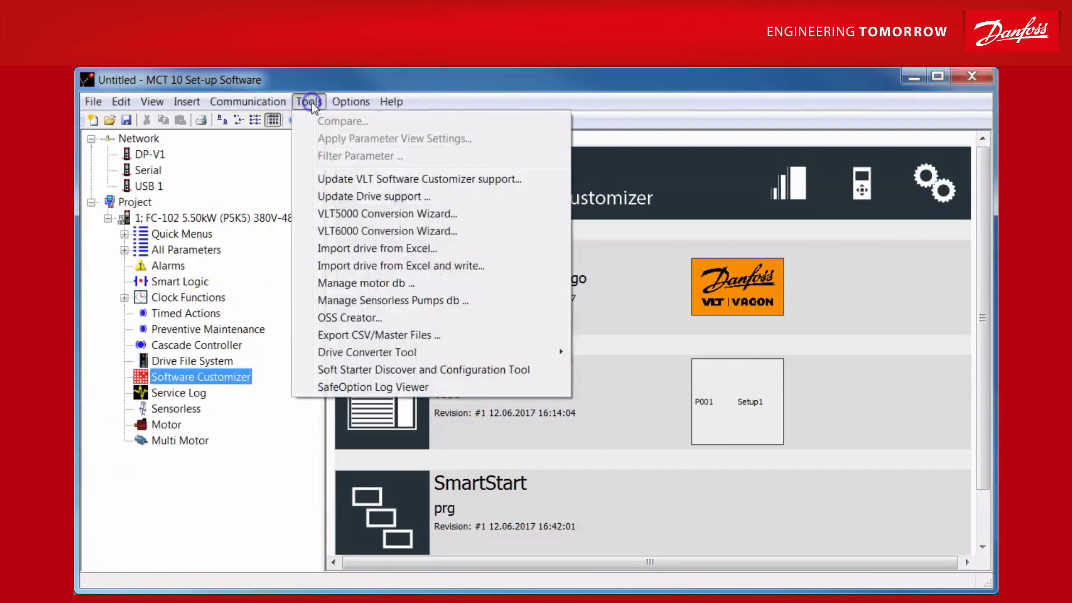
pyautogui.click(399, 179)
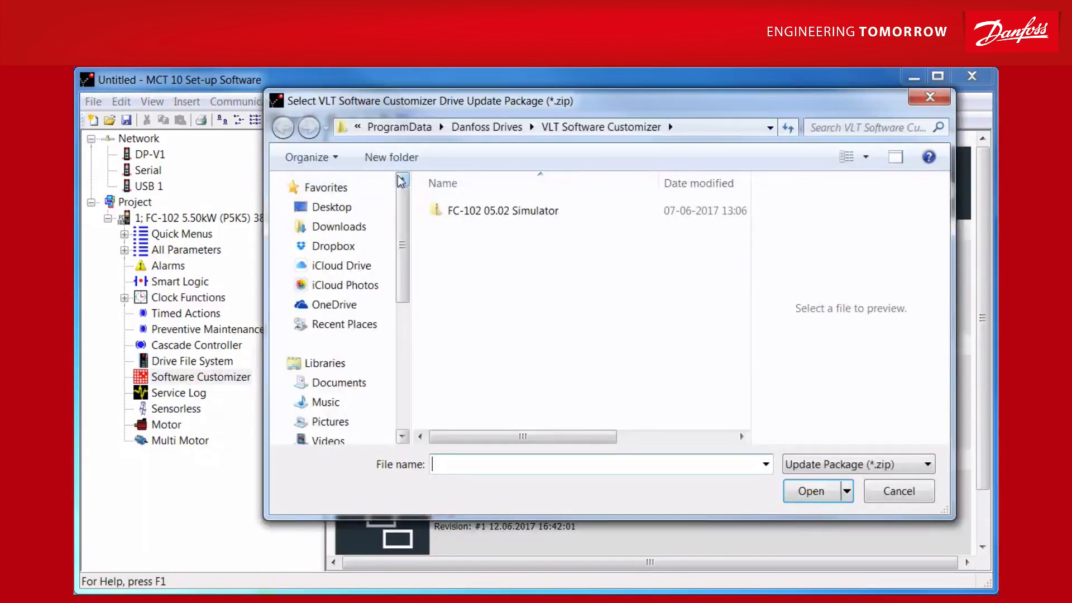
pyautogui.click(505, 214)
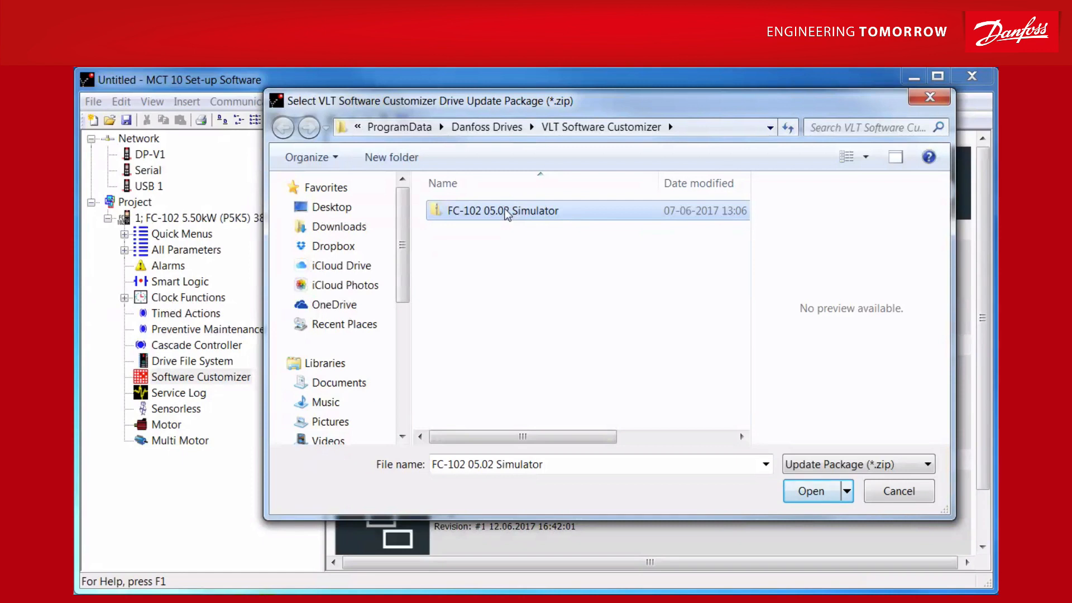
pyautogui.click(813, 490)
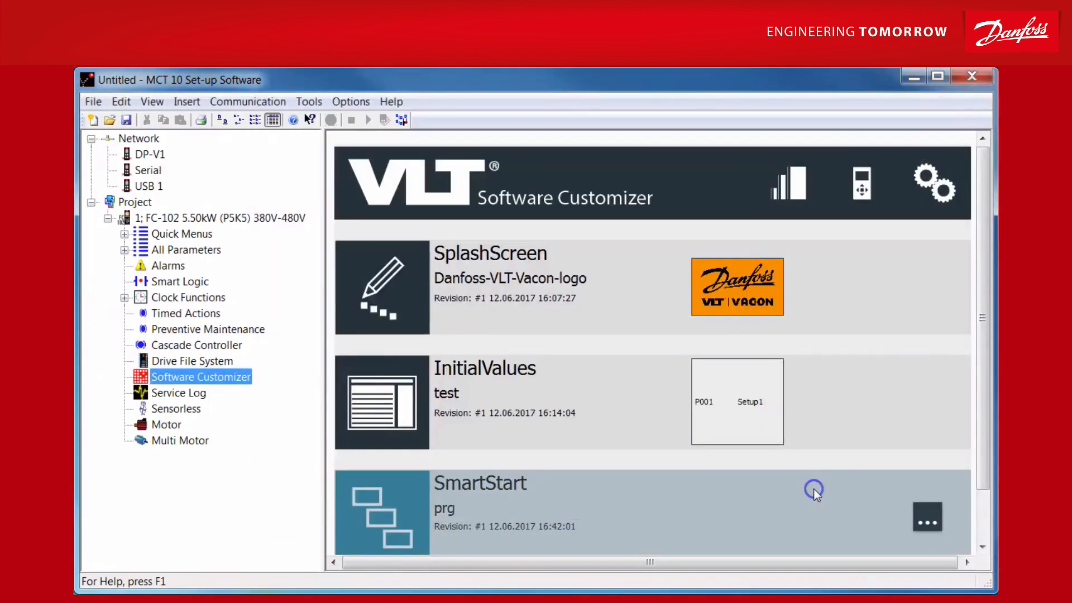
pyautogui.click(676, 522)
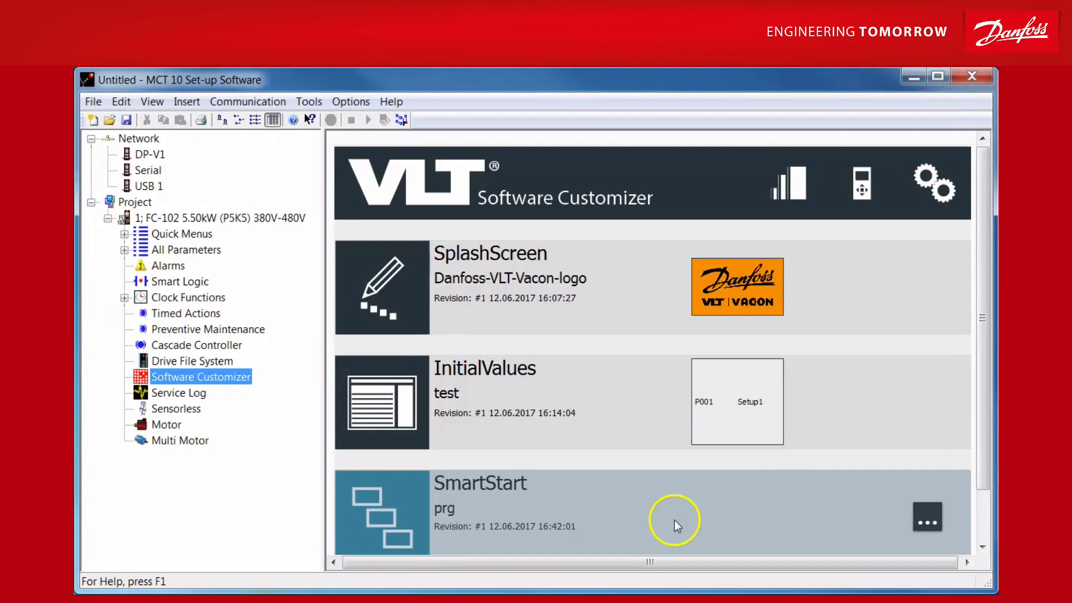